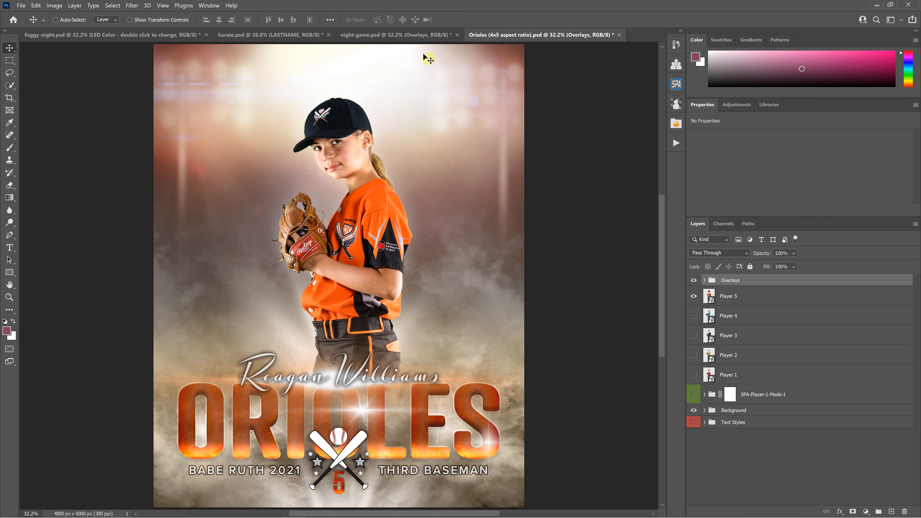
- Look through the open night-game and karate templates and switch to foggy-night.psd
left_click(432, 37)
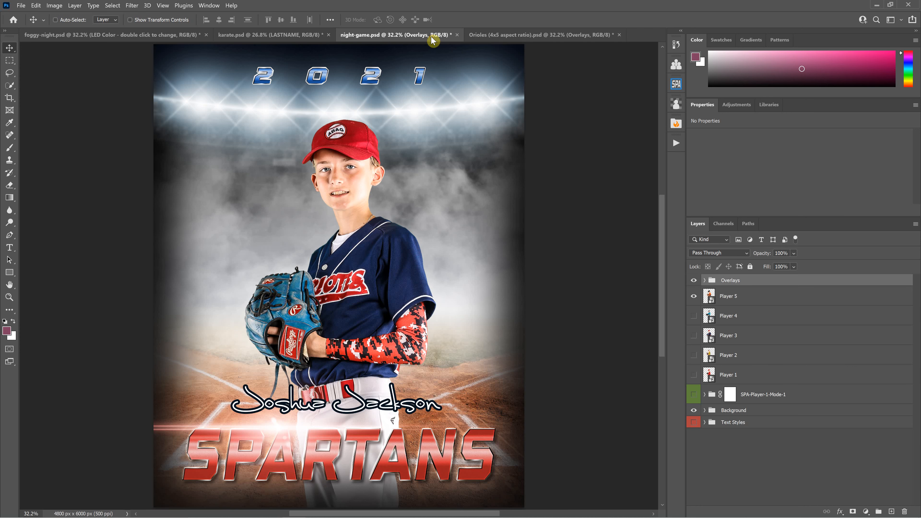
left_click(286, 35)
left_click(143, 35)
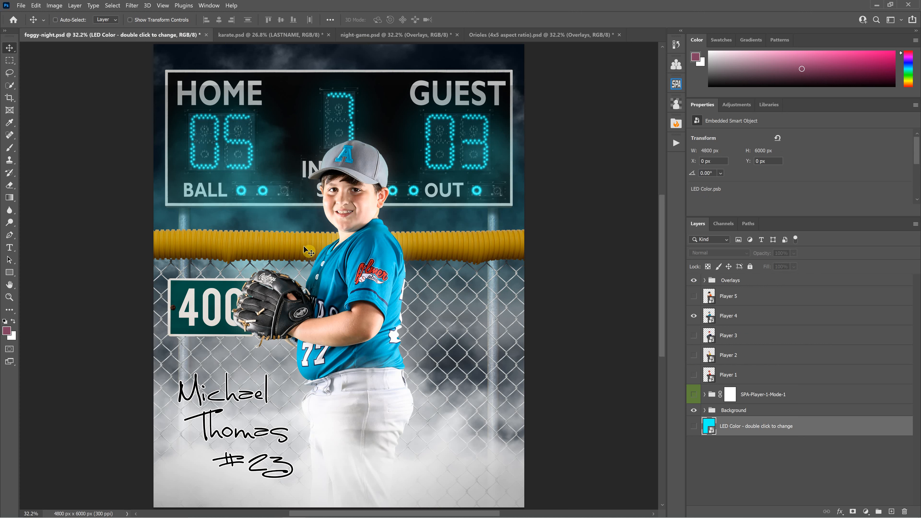
- Show the recorded actions and expand the Foggy Night Template set to list its color actions
left_click(676, 143)
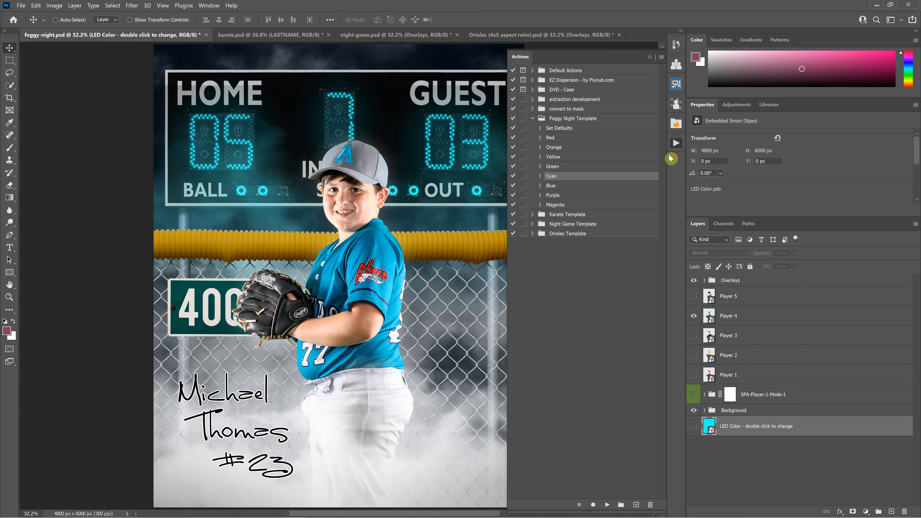
left_click(532, 119)
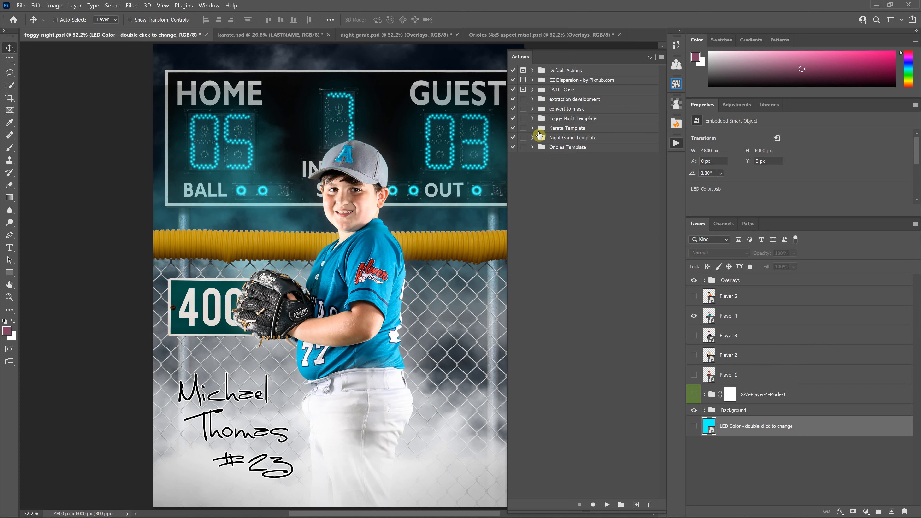
left_click(564, 120)
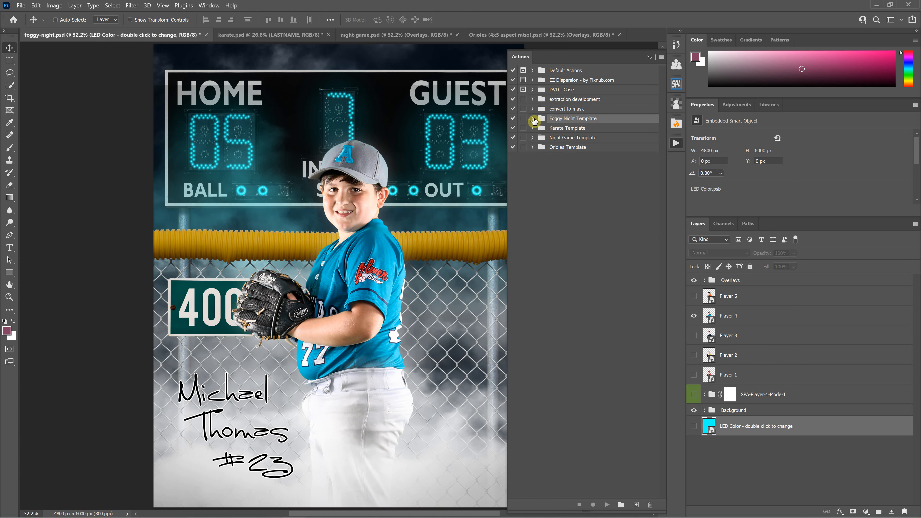
left_click(532, 118)
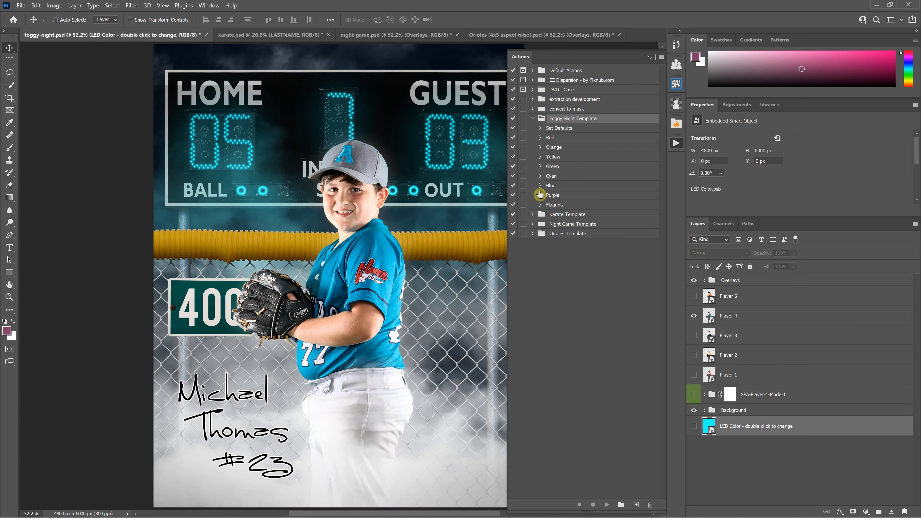
- Run the Foggy Night Template's Red, Purple and Green actions in turn to recolor the scoreboard LEDs
left_click(557, 138)
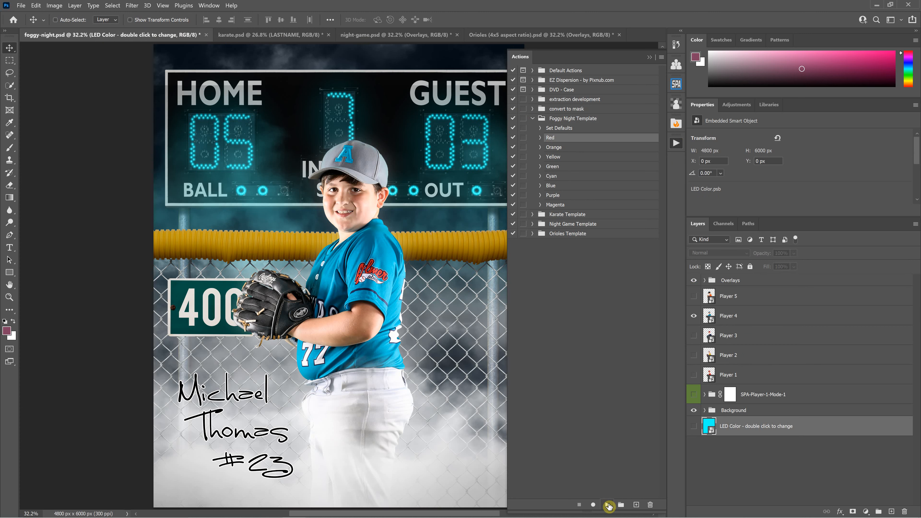
left_click(608, 506)
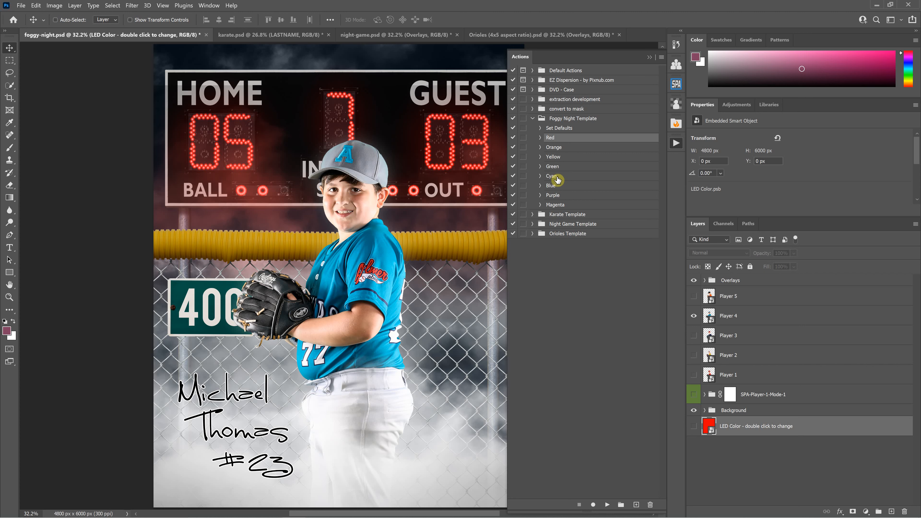
left_click(553, 196)
left_click(607, 504)
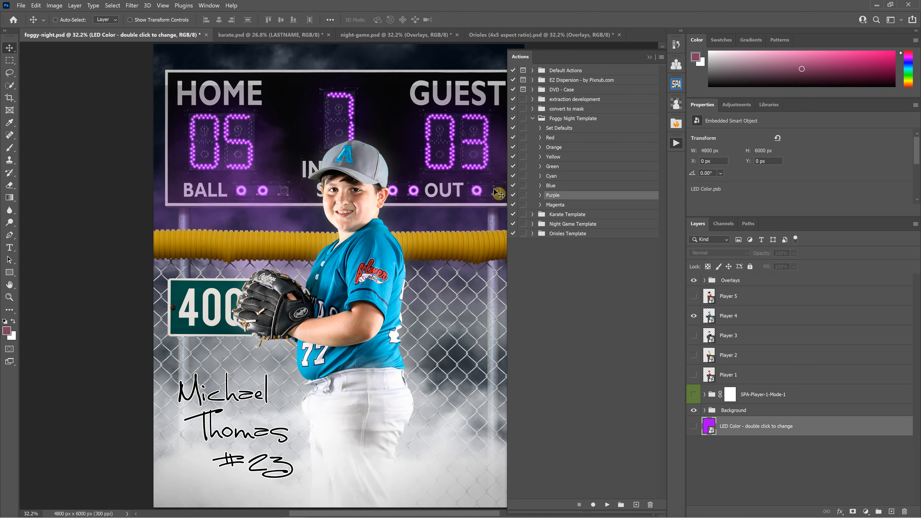
left_click(554, 166)
left_click(607, 504)
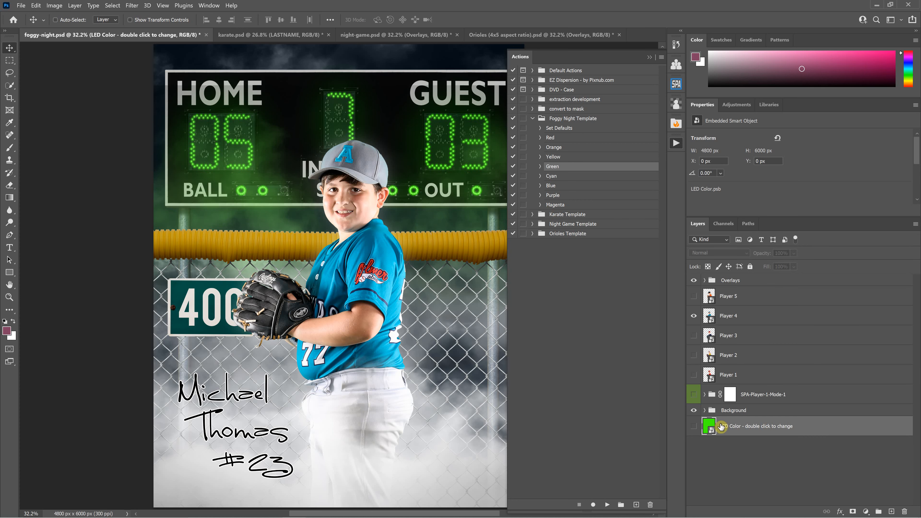
- Examine the recorded commands of the Green action and the layers inside the Overlays and Background groups
left_click(540, 167)
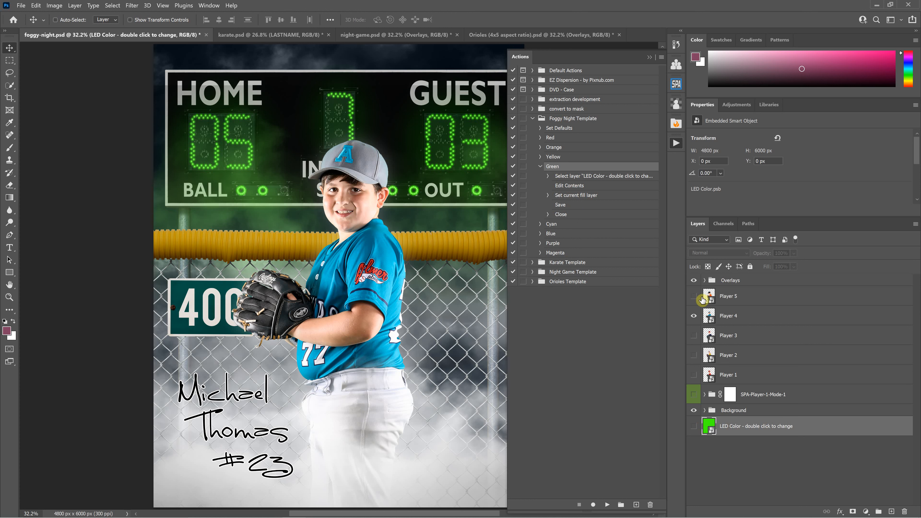
left_click(704, 282)
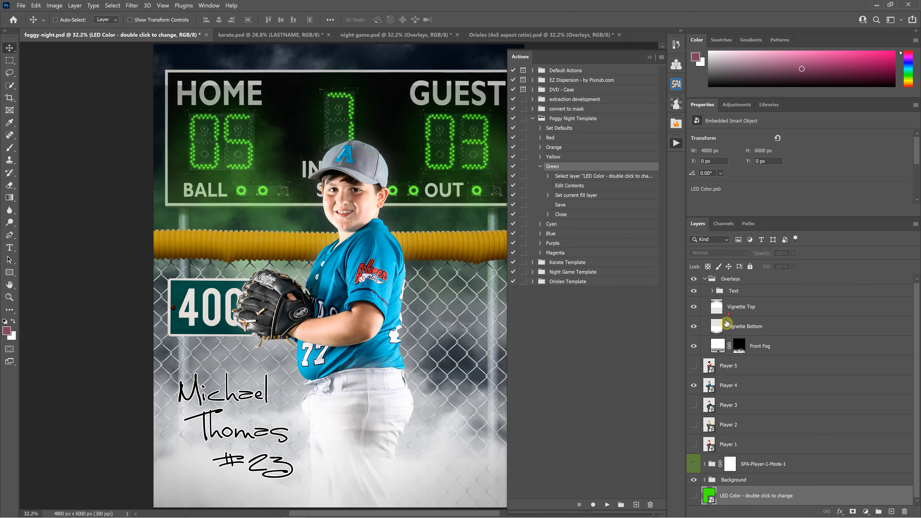
scroll(725, 321, "down", 1)
left_click(705, 280)
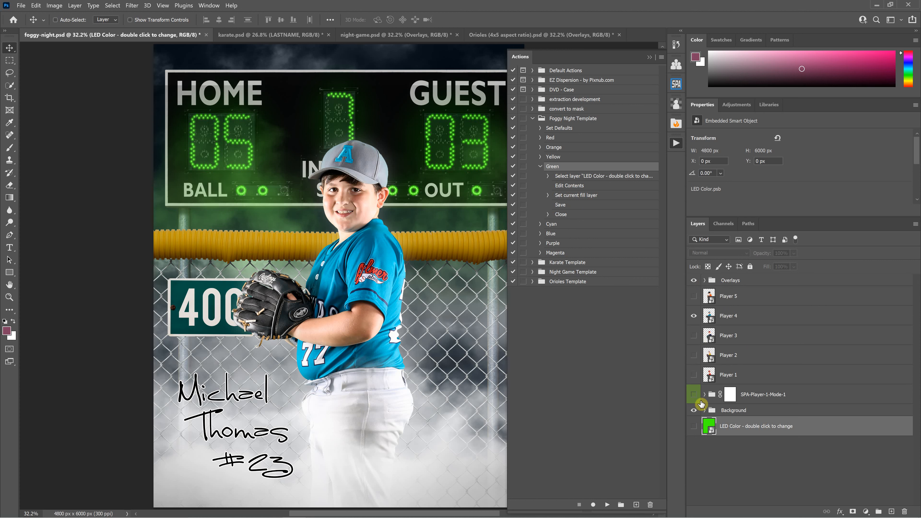
left_click(705, 410)
scroll(757, 366, "down", 3)
scroll(750, 363, "down", 3)
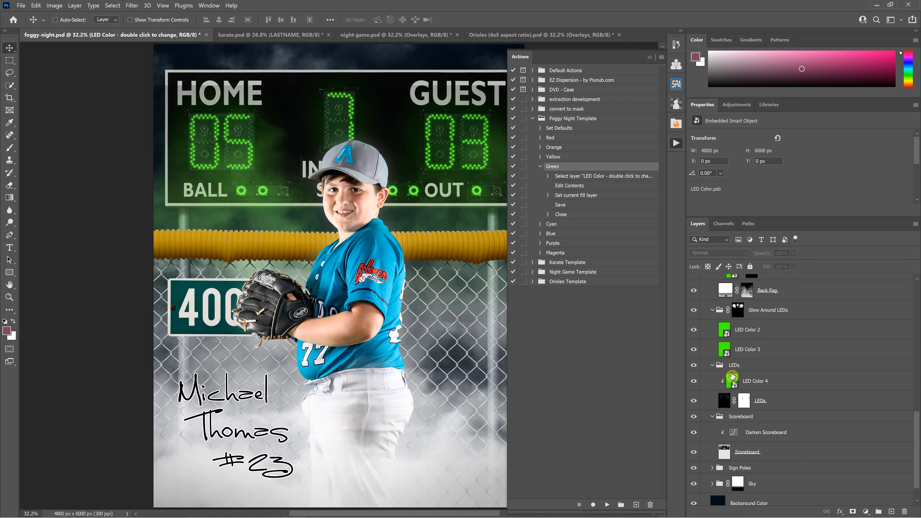
scroll(729, 319, "down", 3)
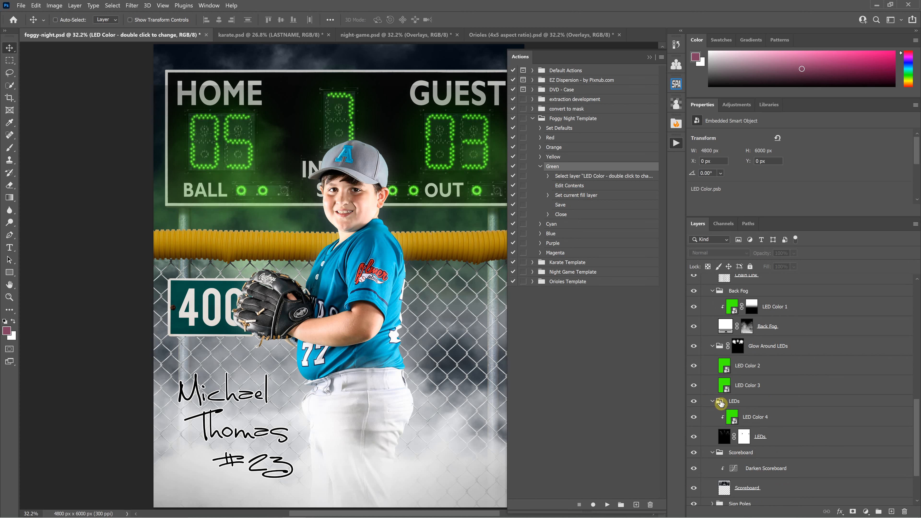
scroll(722, 335, "up", 5)
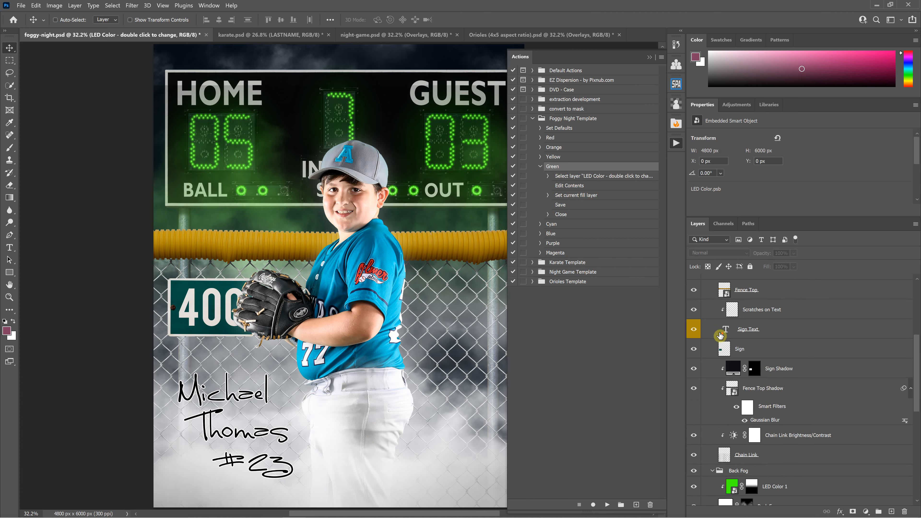
scroll(715, 332, "up", 4)
left_click(705, 375)
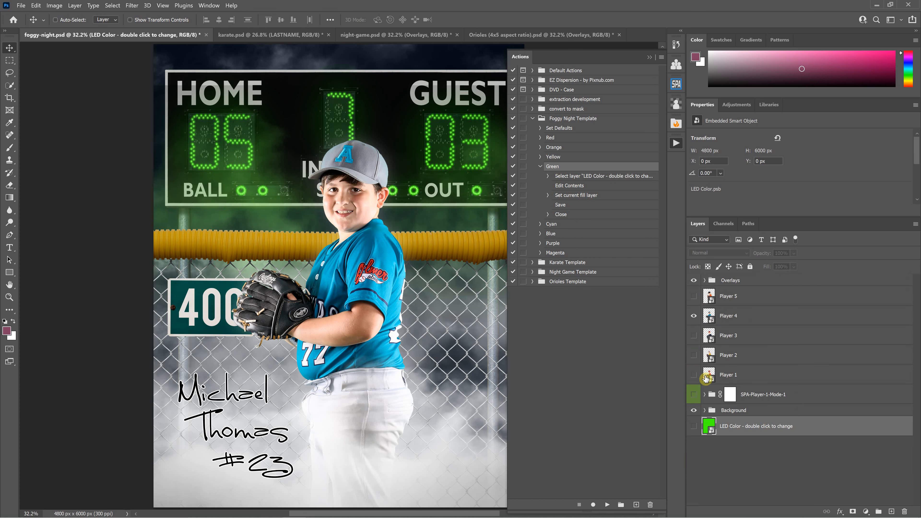
left_click(541, 167)
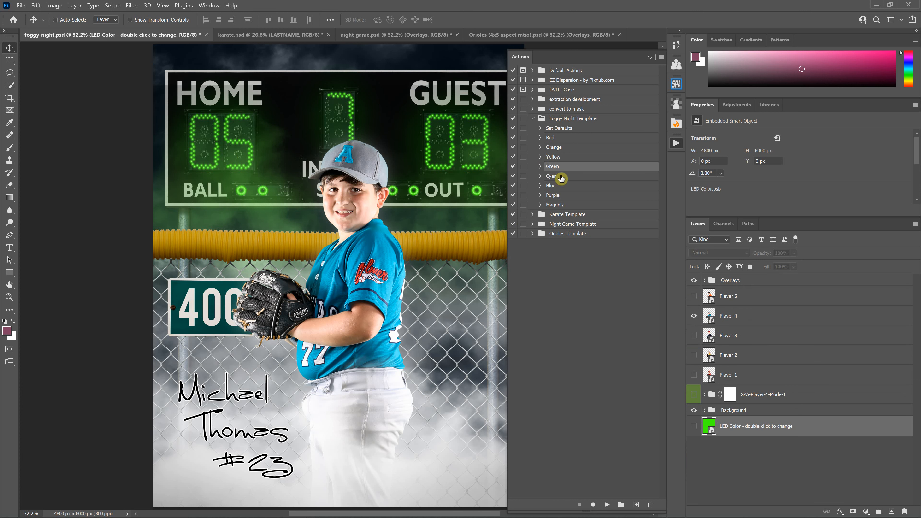
- Run the Foggy Night Template's Cyan action to recolor the scoreboard LEDs cyan
left_click(561, 176)
left_click(607, 505)
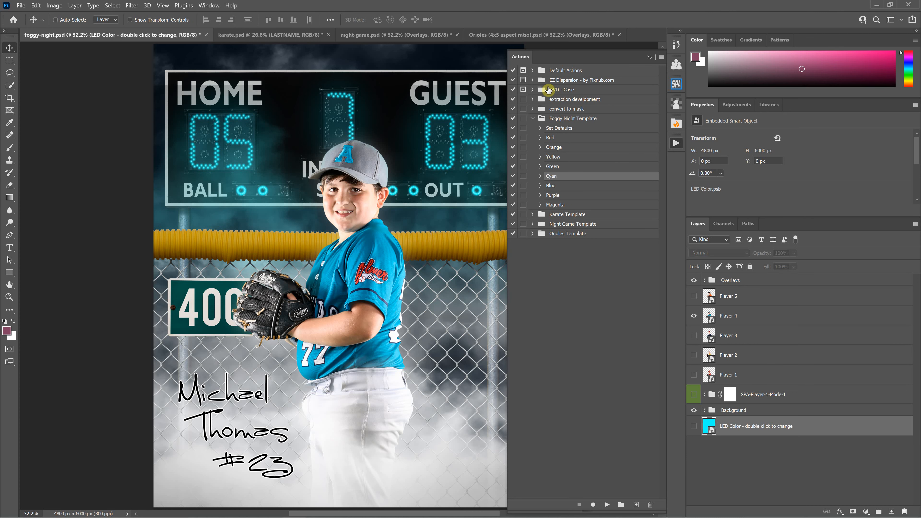
- Switch to karate.psd and inspect the recorded commands of the Blue action in the Karate Template set
left_click(291, 35)
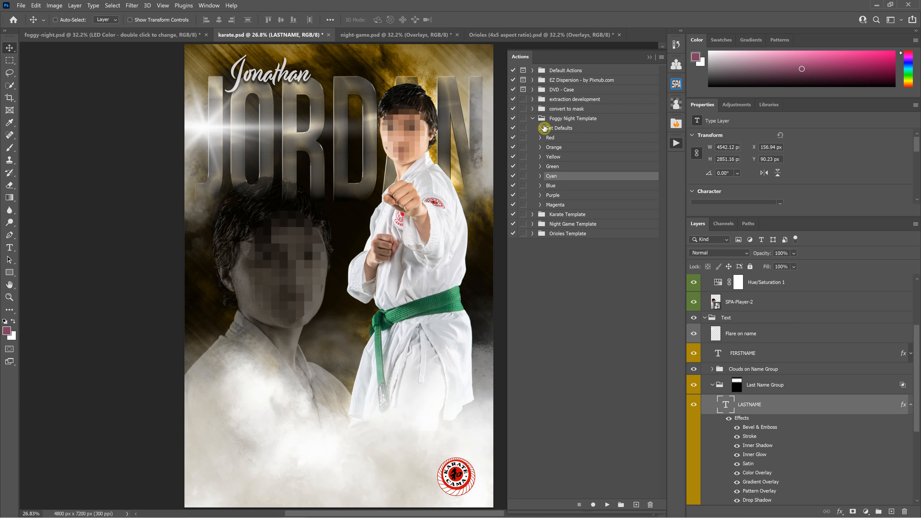
left_click(533, 120)
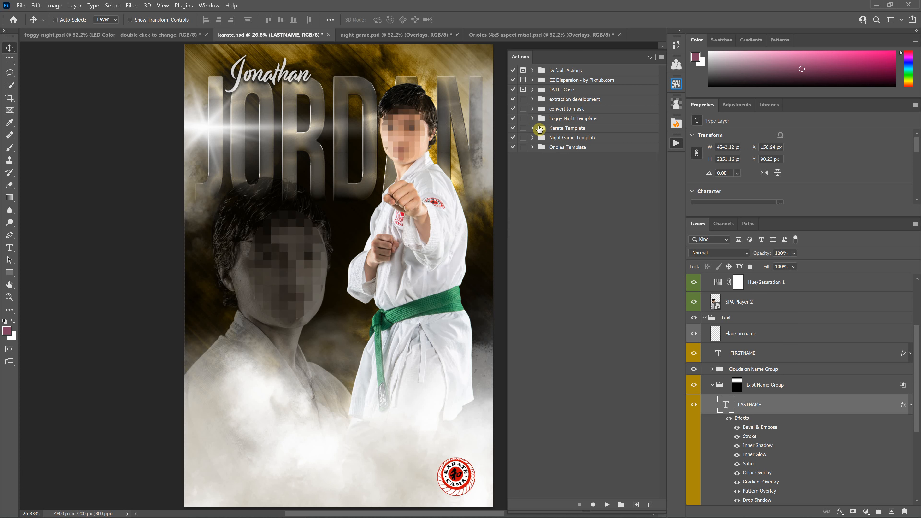
left_click(534, 128)
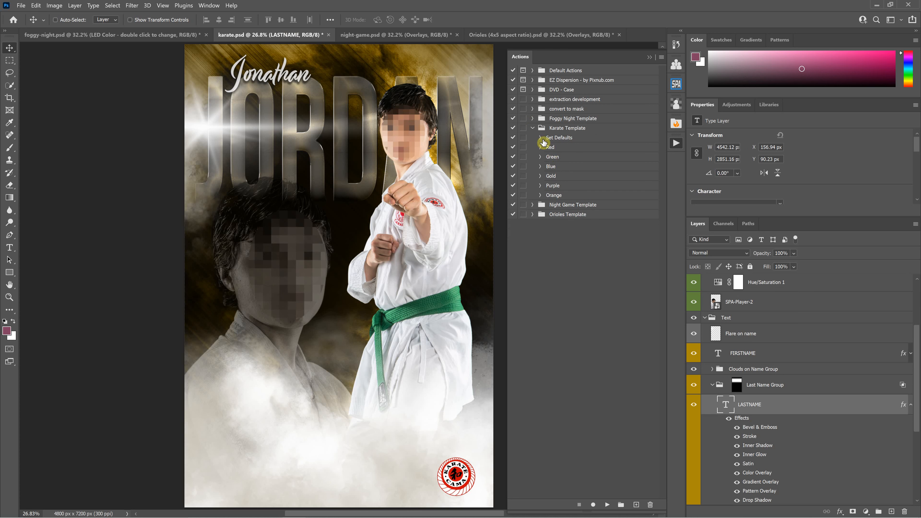
left_click(541, 167)
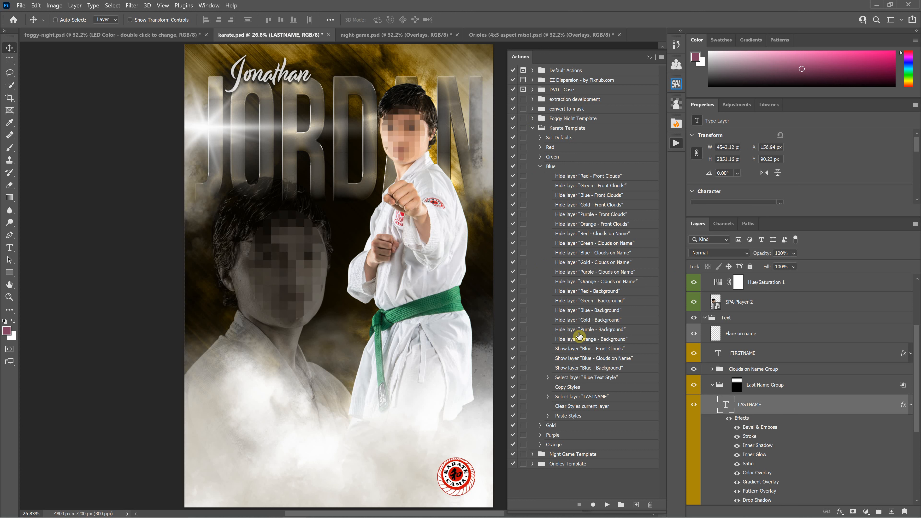
left_click(541, 168)
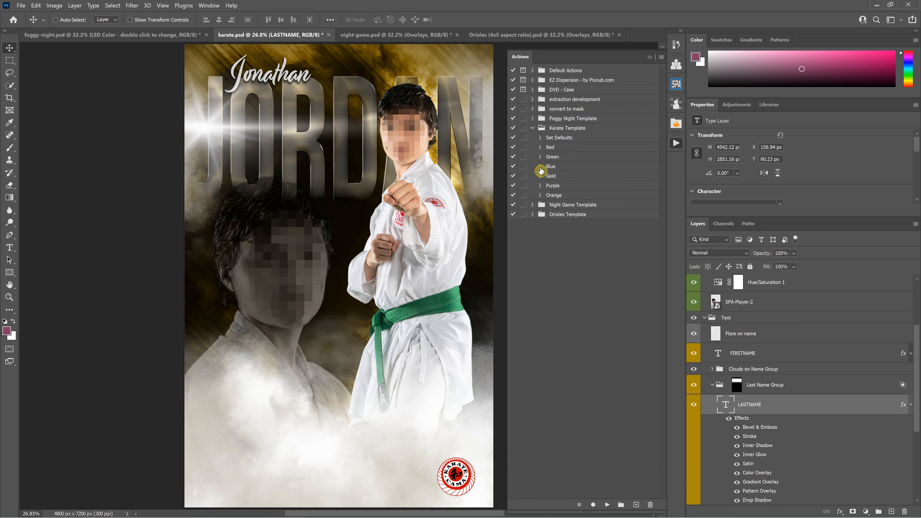
- Recolor the karate poster with the Karate Template's Green action, followed by its Blue action
left_click(555, 158)
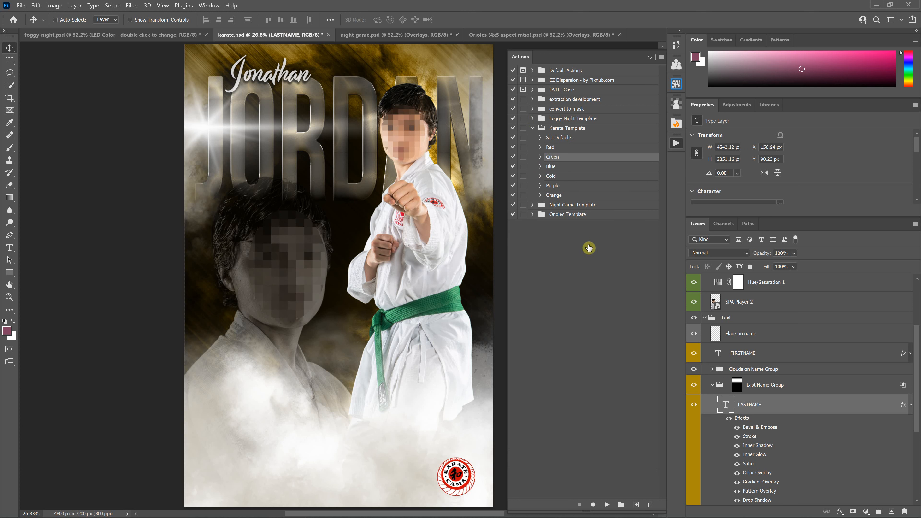
left_click(604, 505)
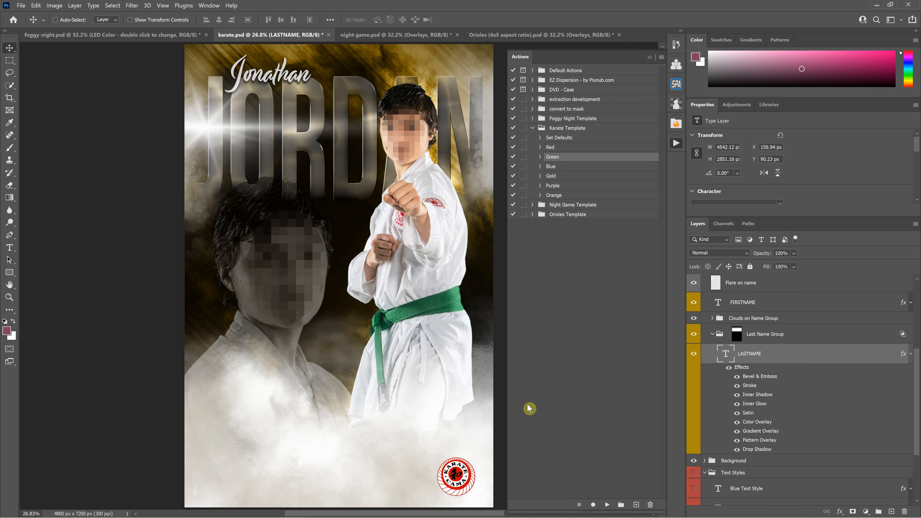
left_click(551, 167)
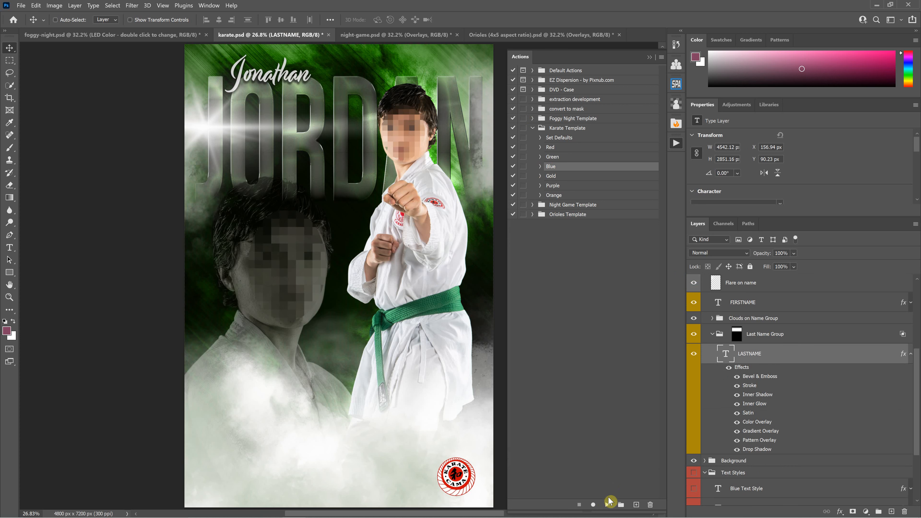
- Examine the karate poster's Background Base and Background SPA Colors layer groups, and collapse the SPA-Player-2-Mode-1 group
scroll(795, 359, "down", 2)
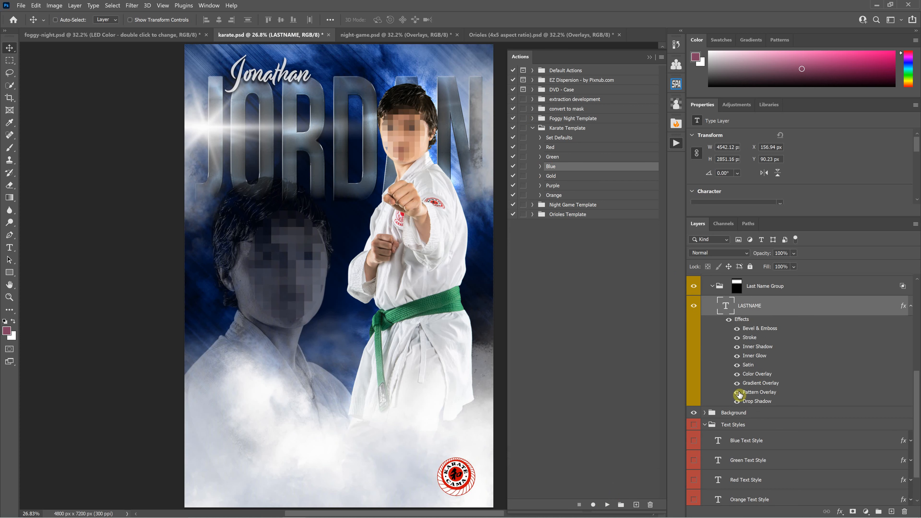
left_click(706, 414)
scroll(737, 410, "down", 3)
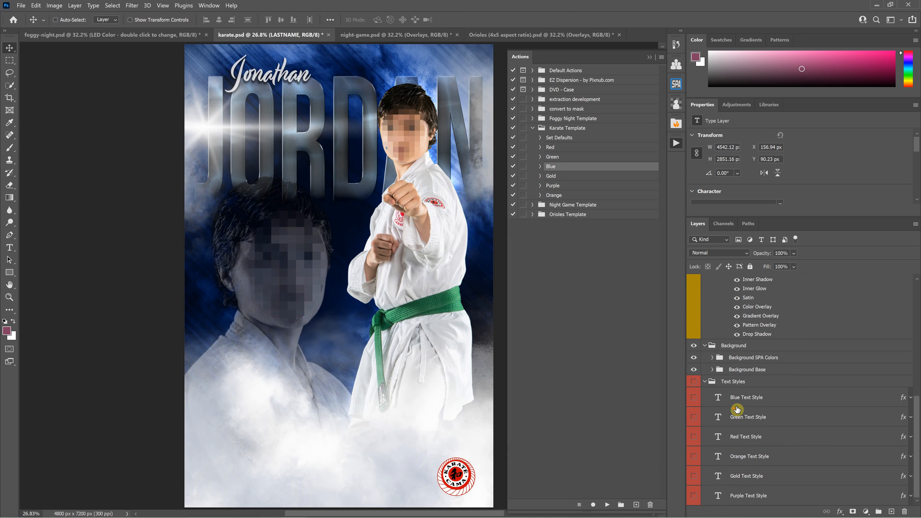
left_click(713, 371)
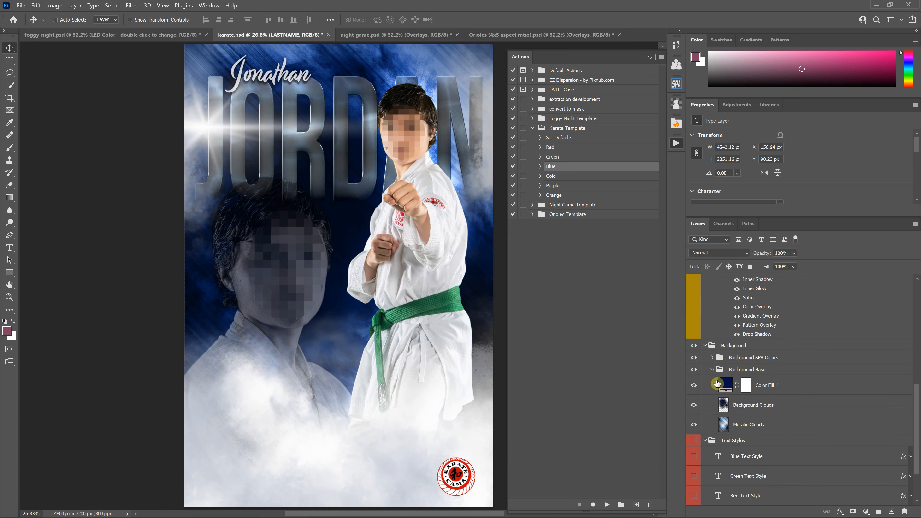
scroll(718, 363, "down", 1)
scroll(718, 359, "up", 1)
left_click(715, 358)
left_click(713, 357)
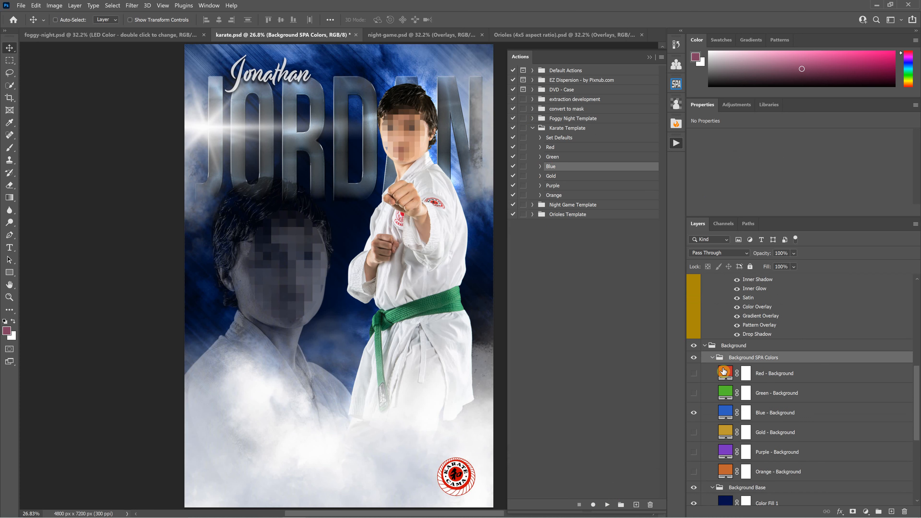
scroll(776, 350, "up", 15)
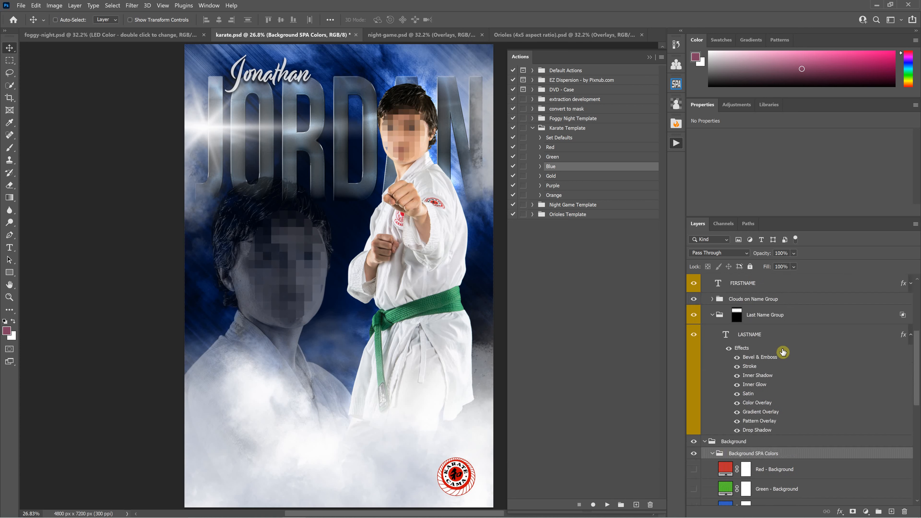
scroll(777, 348, "up", 5)
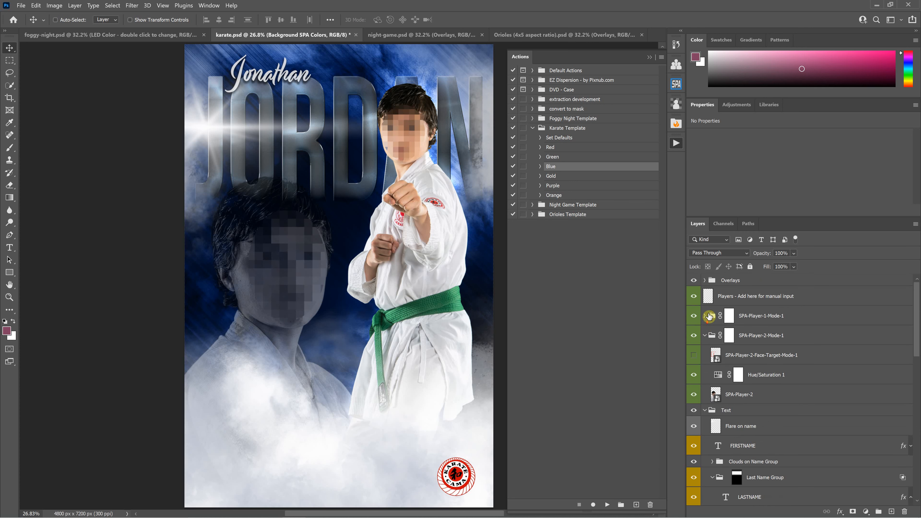
left_click(705, 336)
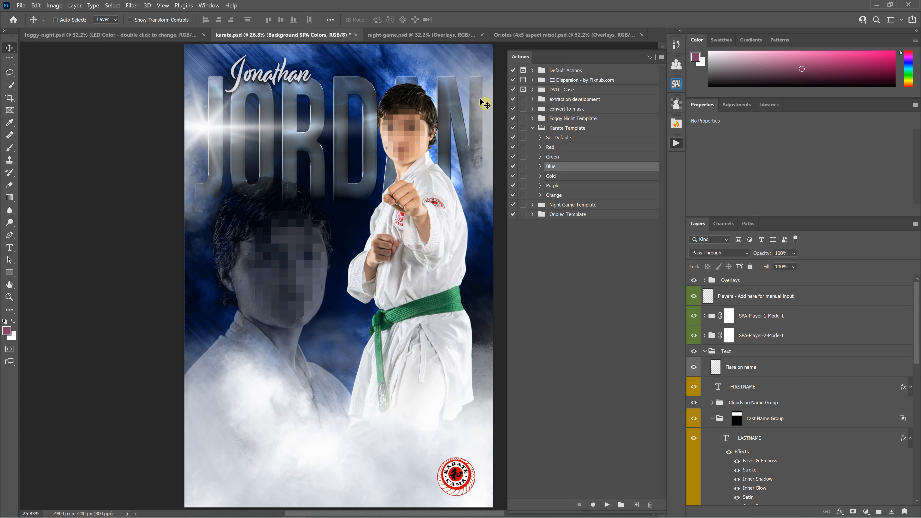
- Switch to Orioles (4x5 aspect ratio).psd and recolor its lettering with the Green font color action from the Orioles Template set
left_click(516, 37)
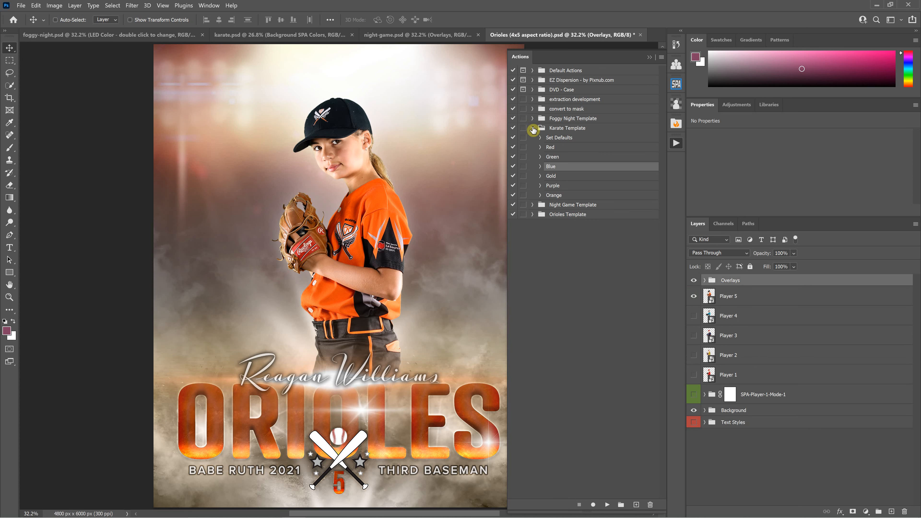
left_click(532, 128)
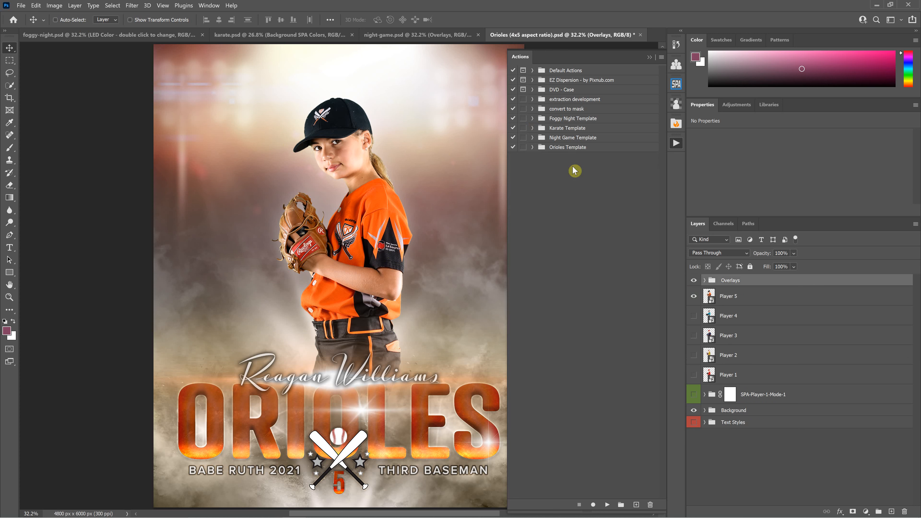
left_click(532, 148)
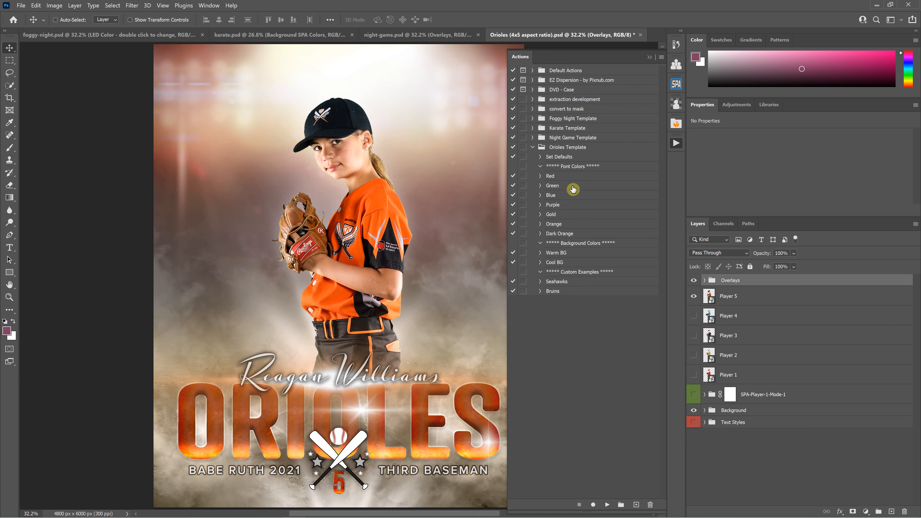
left_click(553, 185)
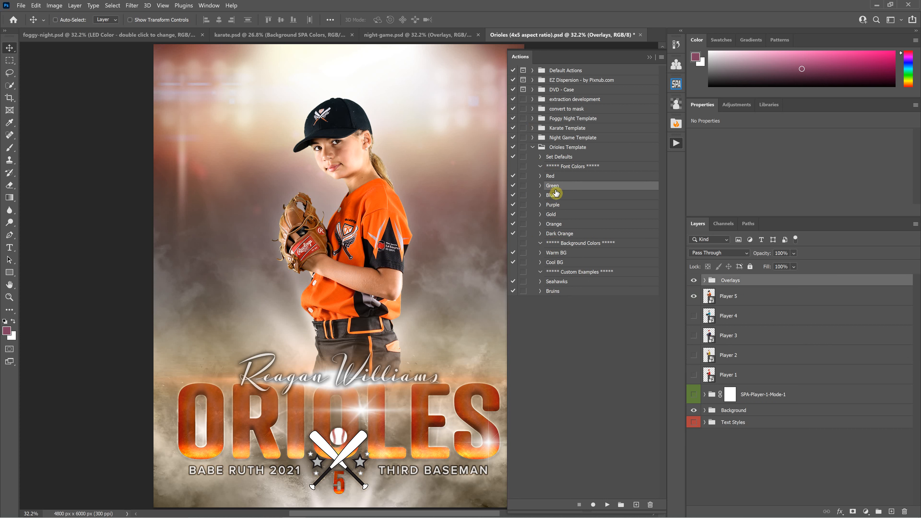
left_click(609, 505)
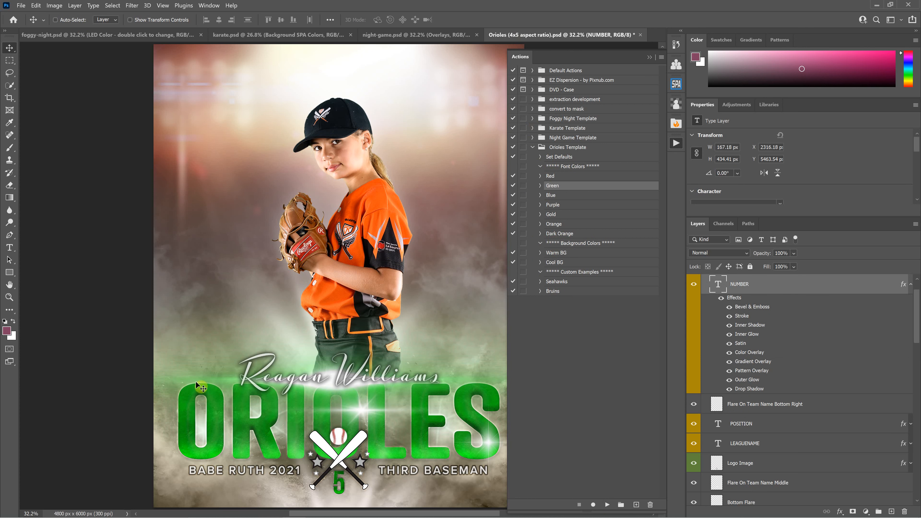
- Examine the Orioles poster's TEAMNAME layer effects and its Text Styles group, and collapse the Small subgroup
scroll(796, 384, "down", 5)
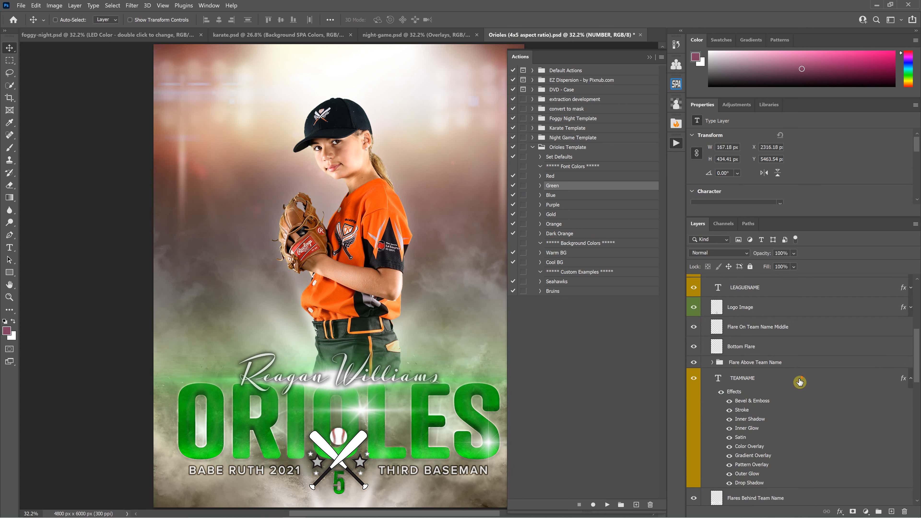
scroll(791, 388, "down", 5)
scroll(791, 393, "up", 3)
left_click(709, 342)
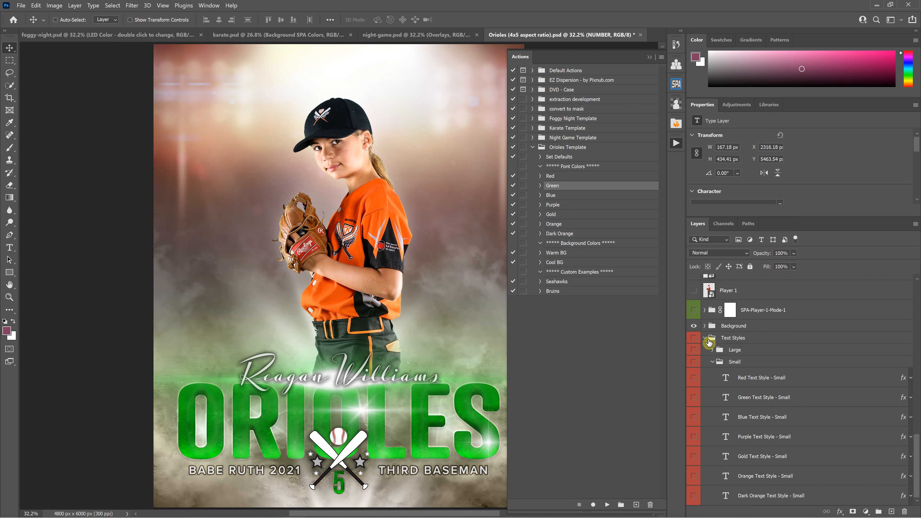
left_click(704, 340)
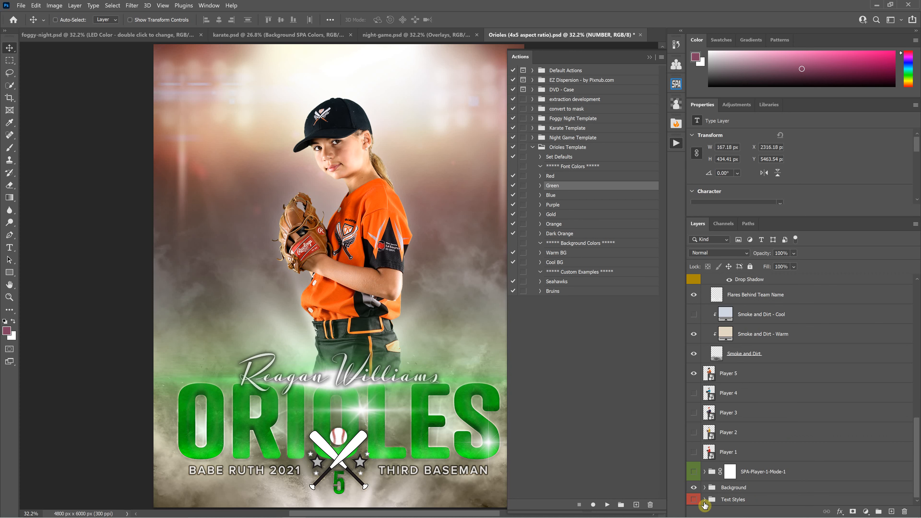
left_click(704, 499)
left_click(713, 452)
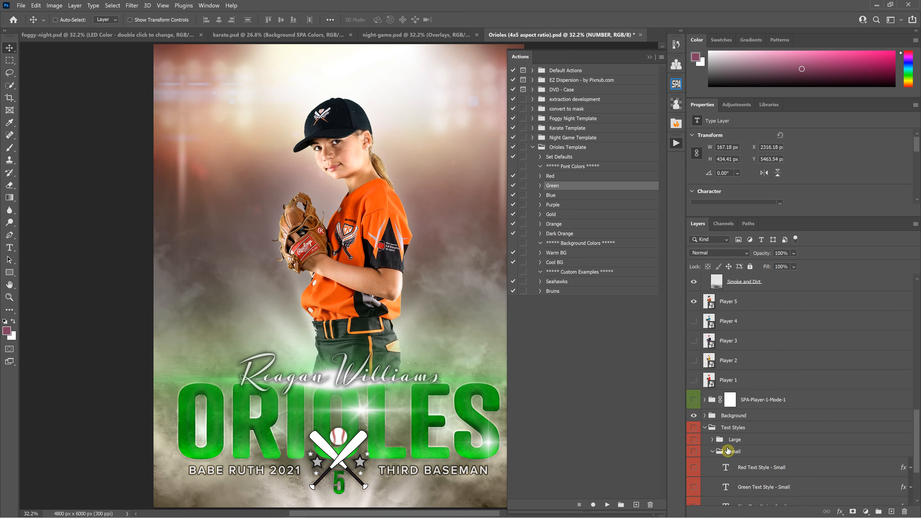
left_click(713, 453)
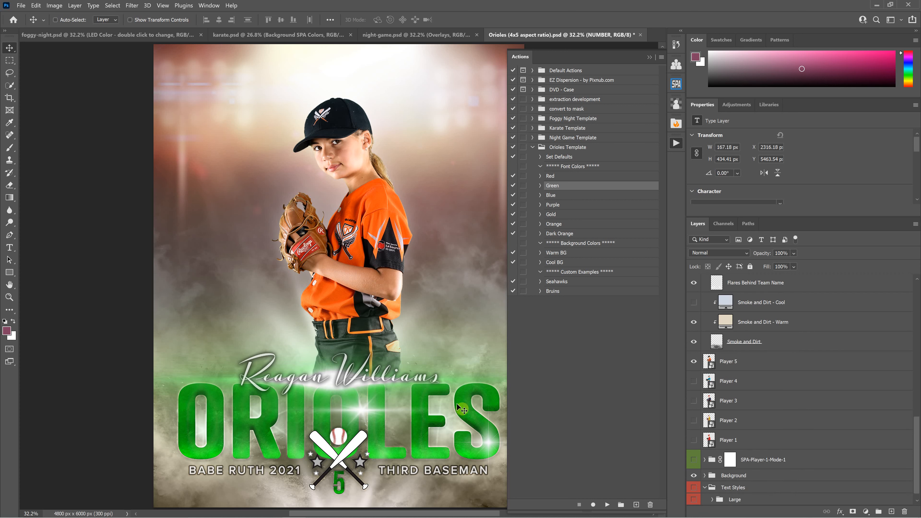
scroll(750, 411, "up", 3)
scroll(750, 410, "up", 4)
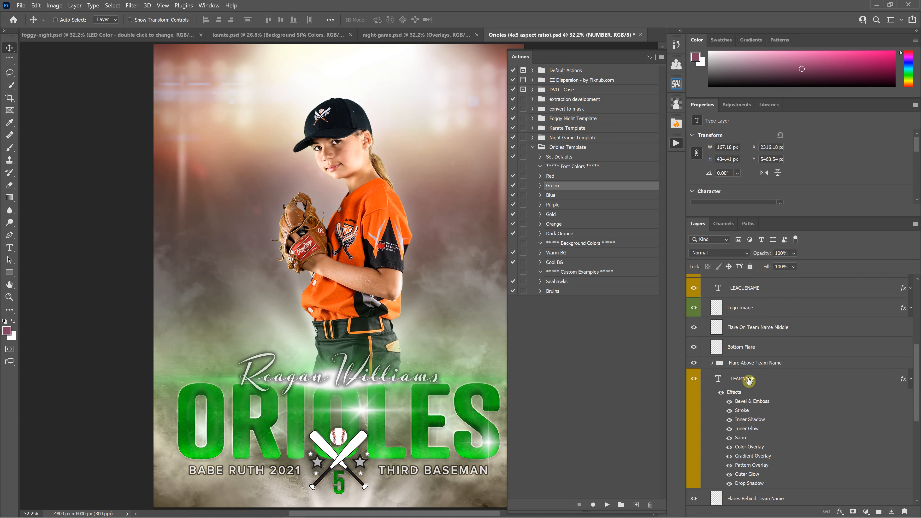
- Change the Orioles poster's background colors with the Orioles Template's Cool BG action
scroll(741, 360, "up", 6)
scroll(554, 262, "up", 1)
left_click(557, 265)
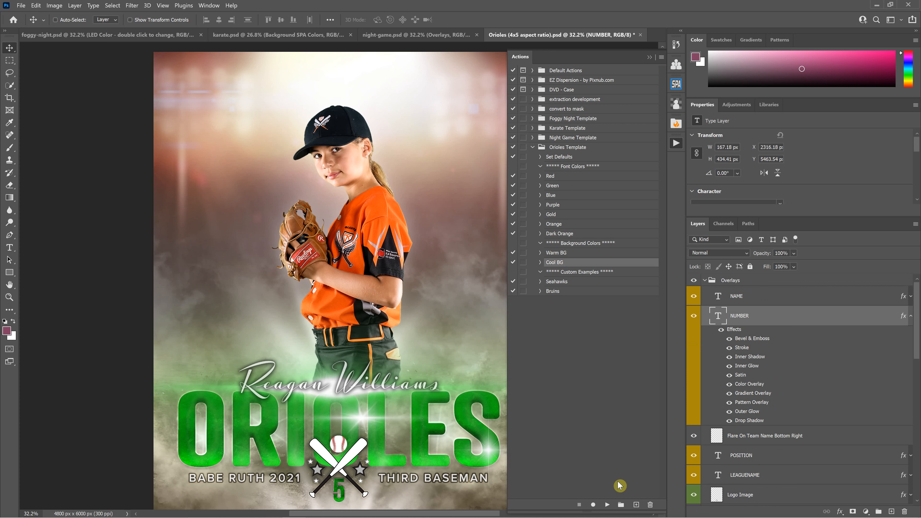
left_click(608, 505)
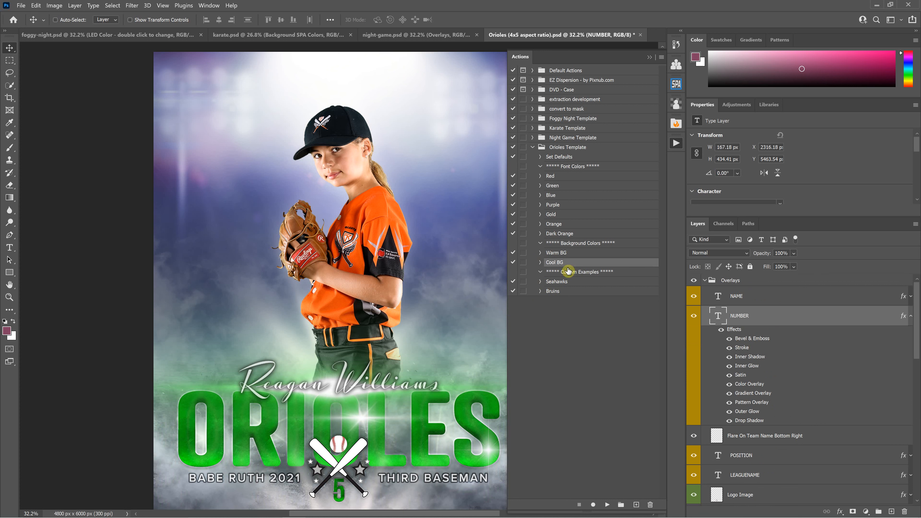
- Expand the Seahawks and Bruins custom example actions, and recolor the Orioles poster with Bruins followed by Seahawks
left_click(540, 282)
left_click(541, 310)
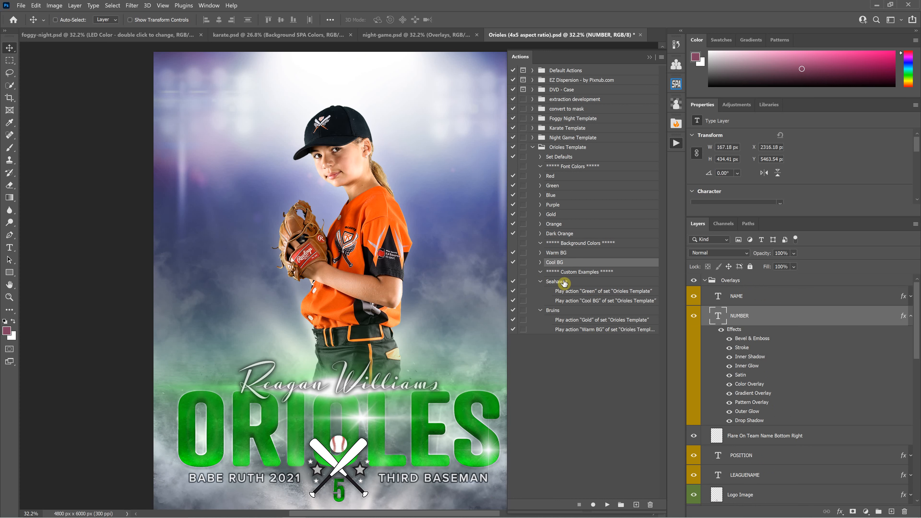
left_click(558, 311)
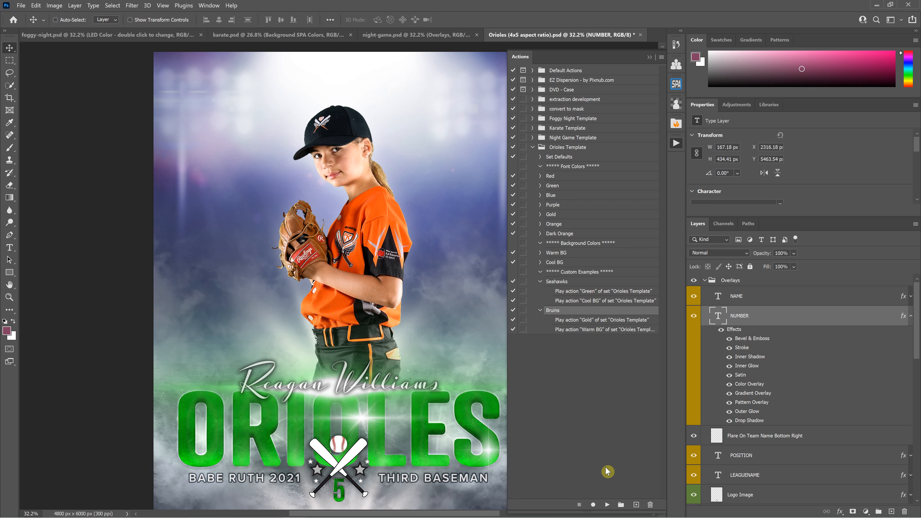
left_click(606, 506)
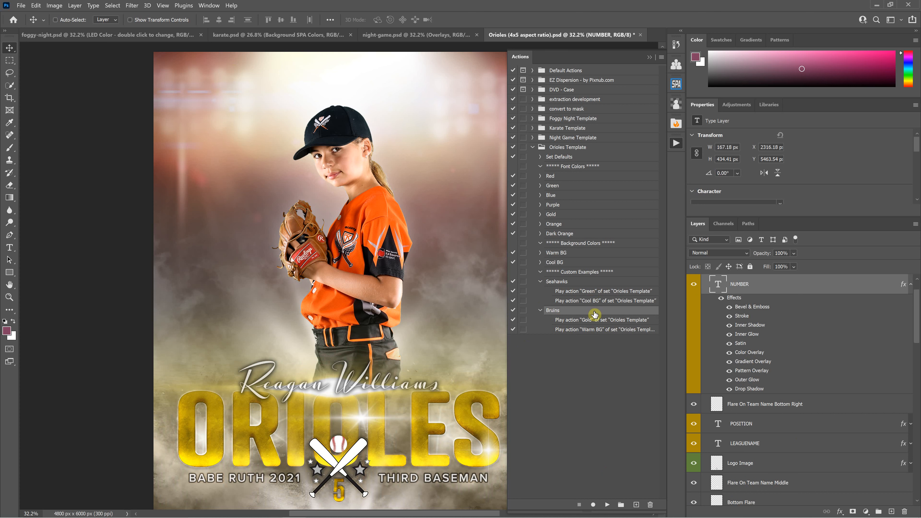
left_click(577, 283)
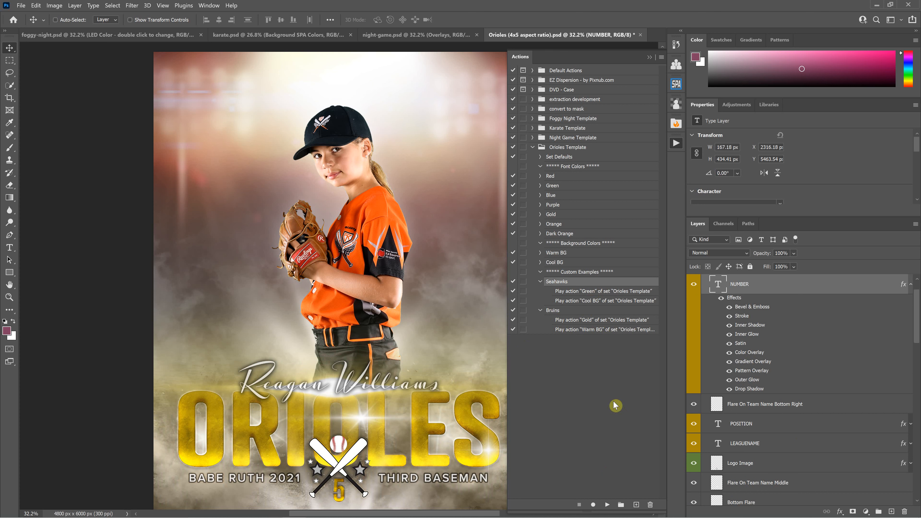
left_click(608, 504)
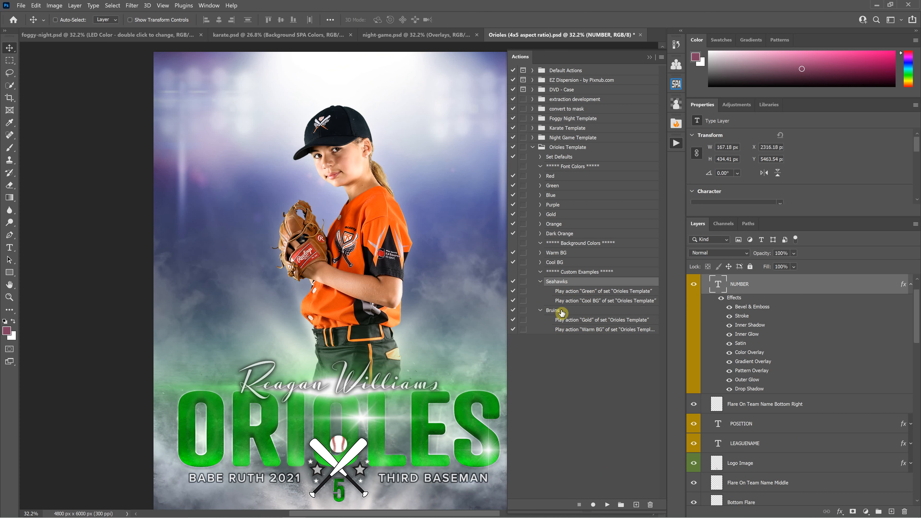
- Collapse the Seahawks and Bruins actions and the Orioles Template set
left_click(540, 282)
left_click(540, 291)
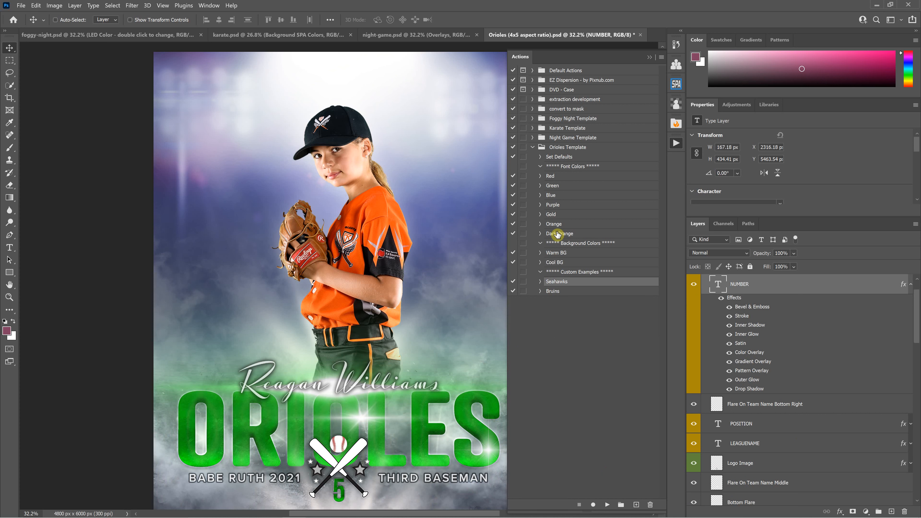
left_click(533, 148)
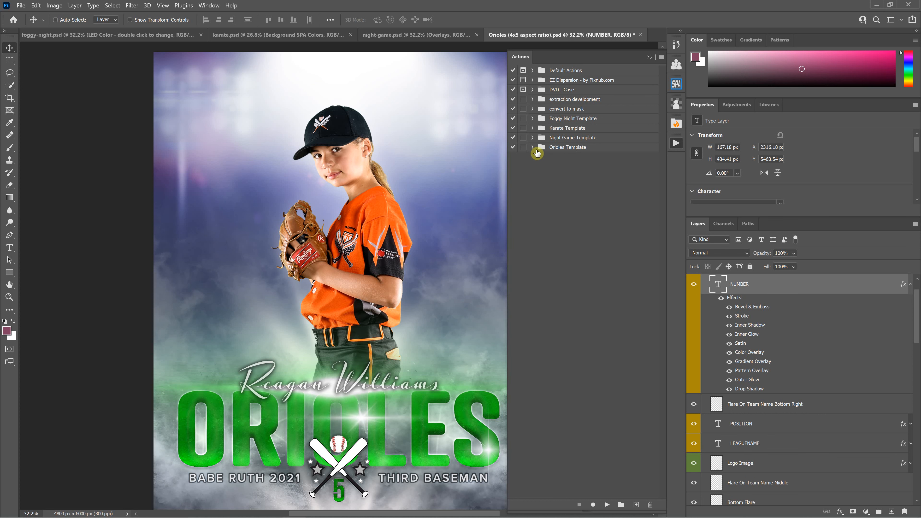
- Switch to night-game.psd and review the actions in the Night Game Template set
left_click(574, 140)
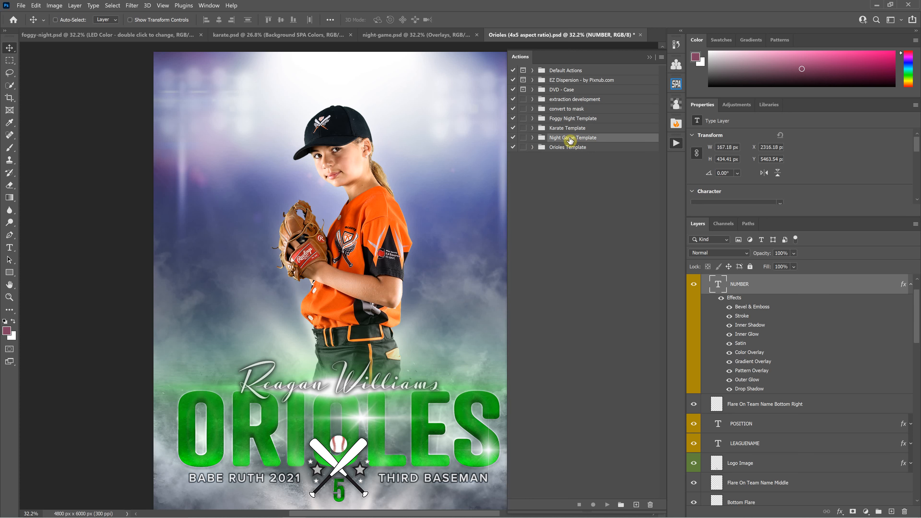
left_click(377, 35)
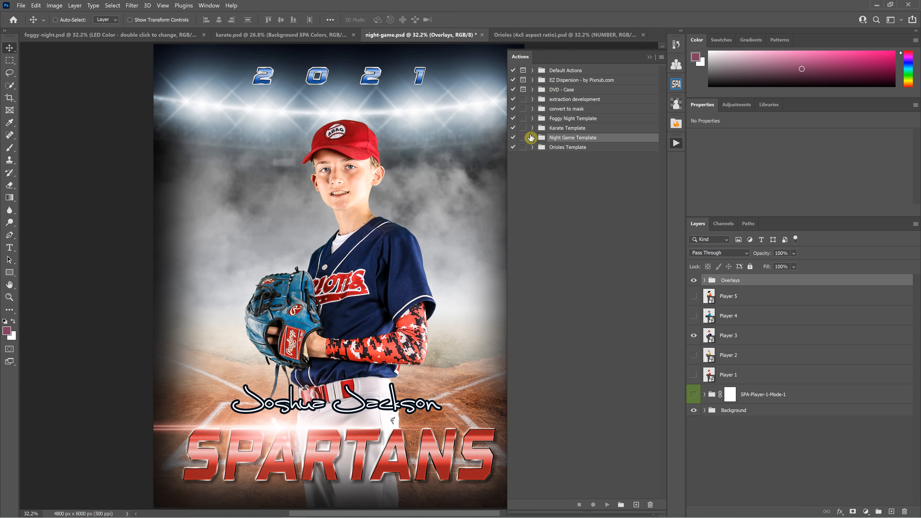
left_click(532, 137)
scroll(555, 201, "down", 3)
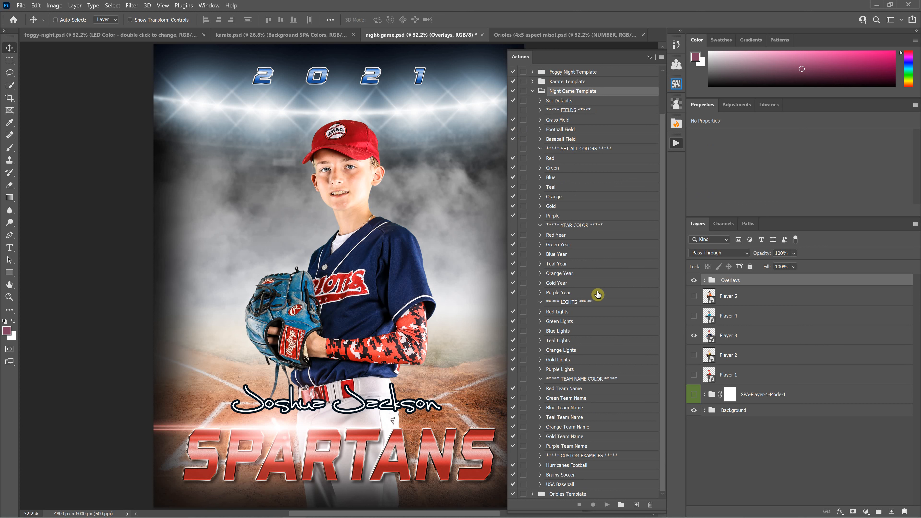
scroll(596, 183, "up", 1)
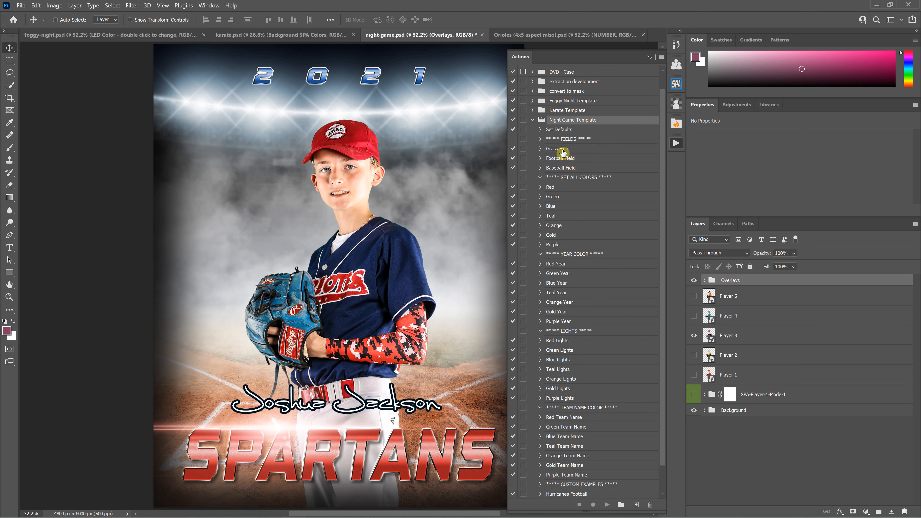
scroll(591, 166, "down", 1)
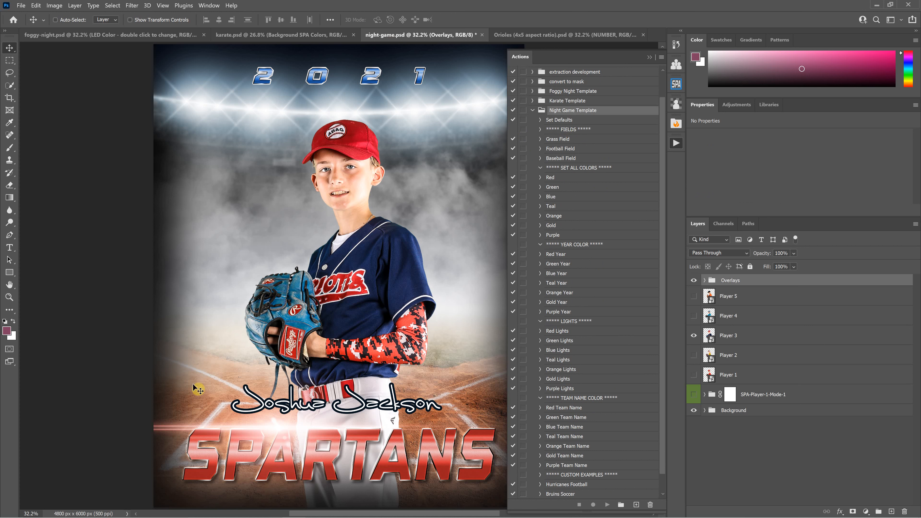
- Change the night game poster's field with the Football Field action, followed by the Grass Field action
left_click(558, 151)
left_click(607, 505)
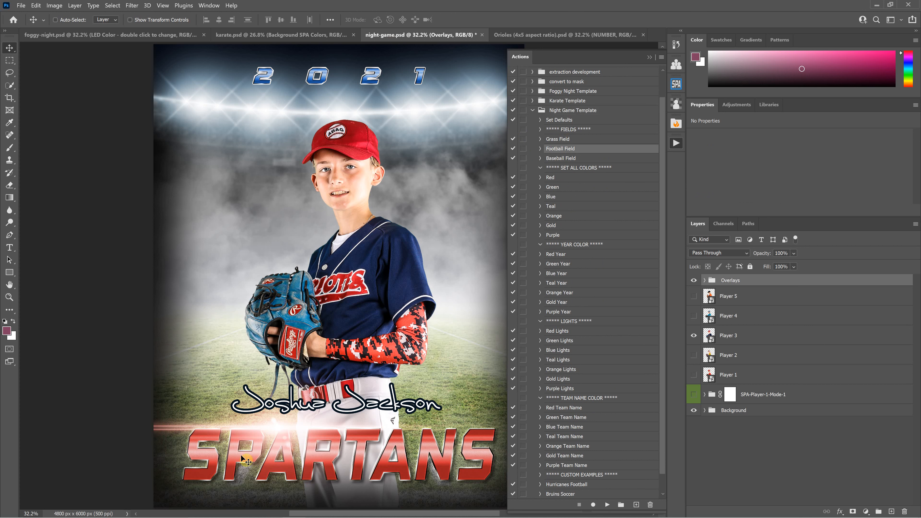
left_click(556, 139)
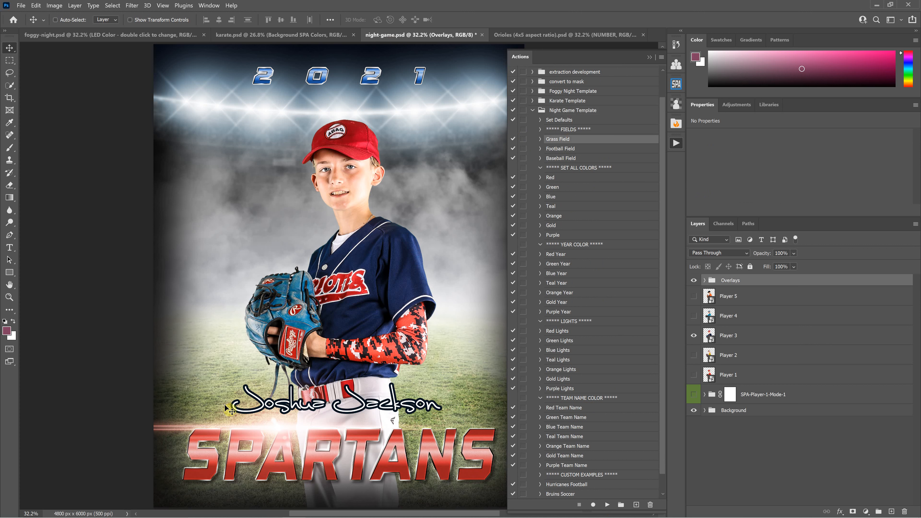
- Run the Blue action that sets all colors on the night game poster, and recolor the year with Red Year
scroll(558, 210, "down", 2)
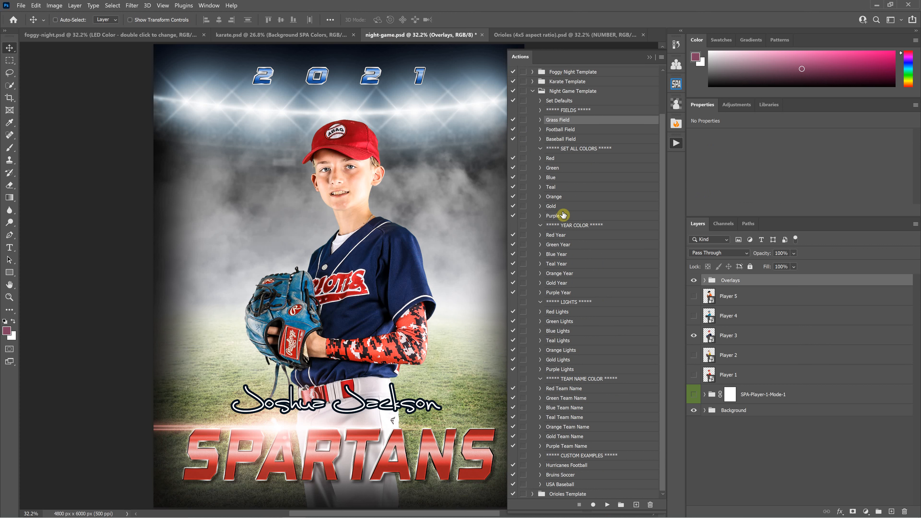
left_click(550, 178)
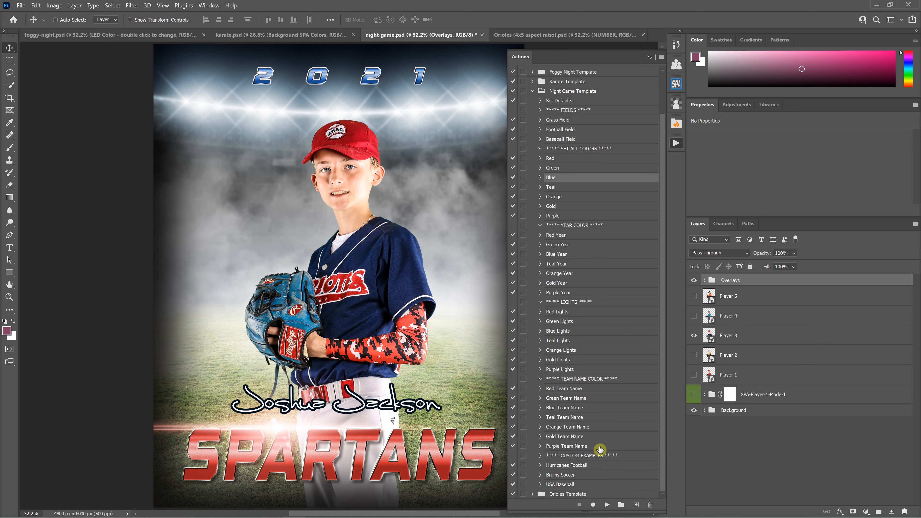
left_click(607, 505)
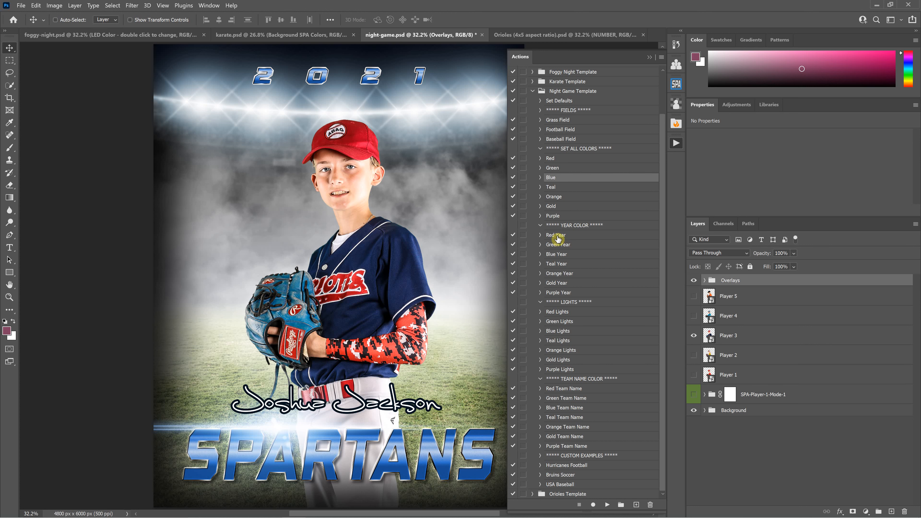
left_click(557, 237)
left_click(608, 505)
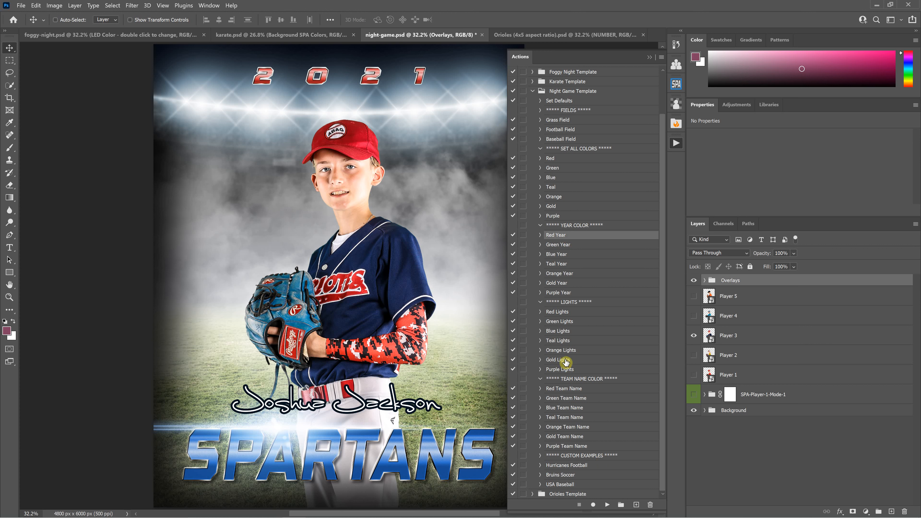
- Recolor the stadium lights with the Purple Lights action and the team name with the Gold Team Name action
left_click(565, 370)
left_click(607, 506)
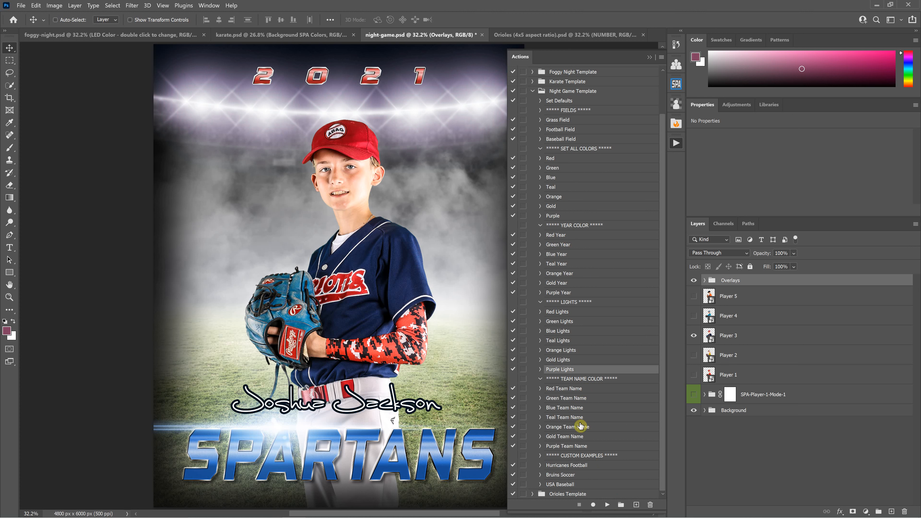
left_click(573, 439)
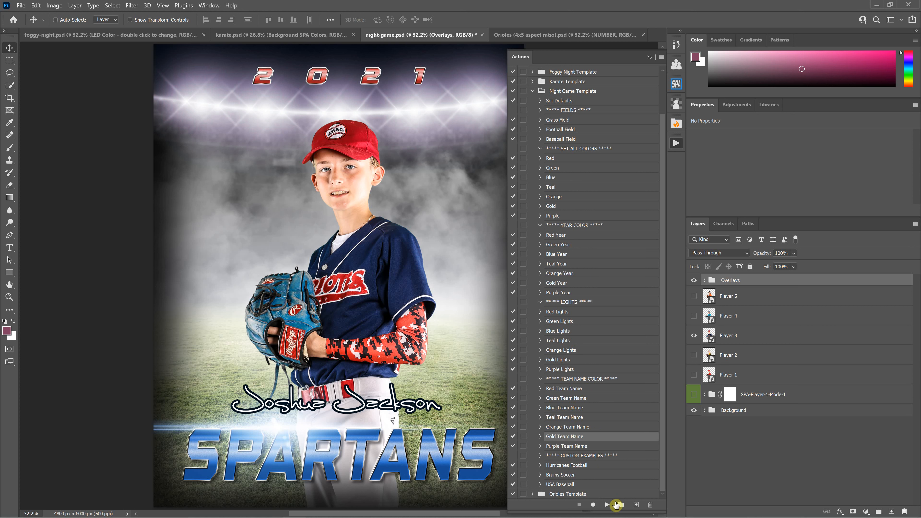
left_click(608, 505)
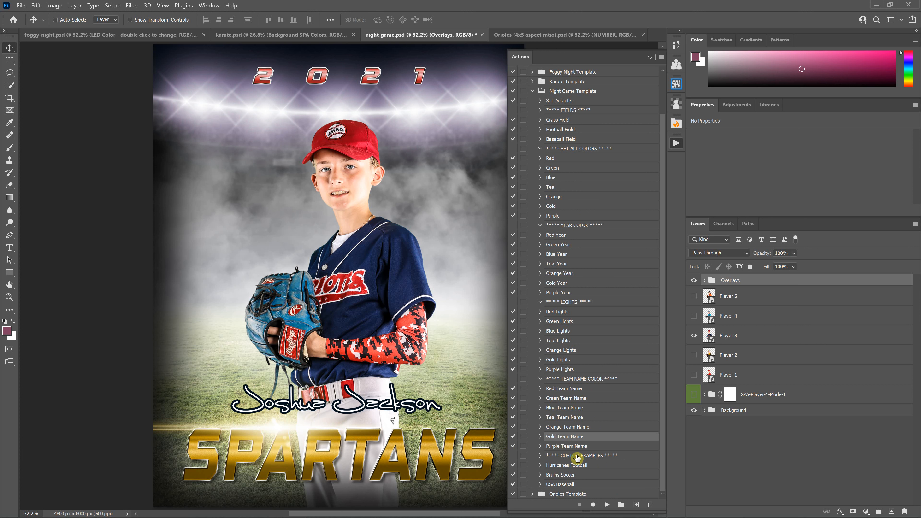
- Inspect the nested steps of the Hurricanes Football custom action and run it on the night game poster
left_click(541, 466)
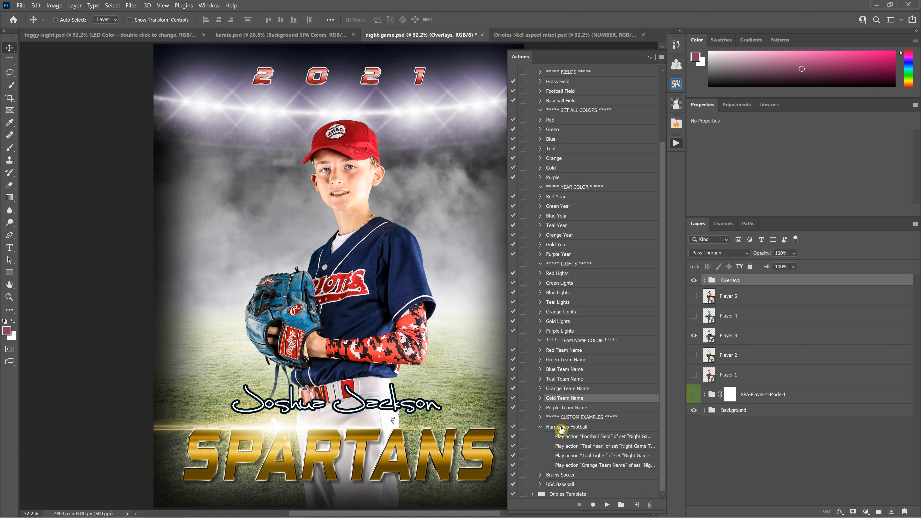
left_click(562, 430)
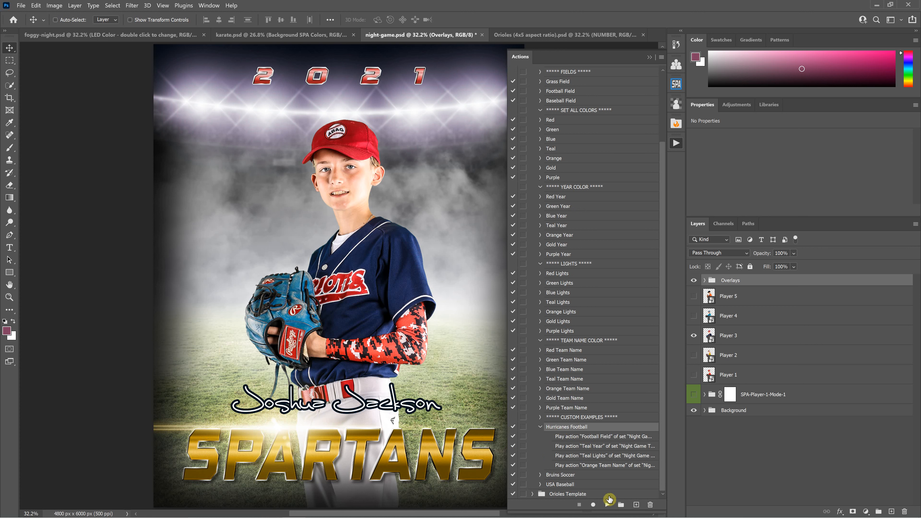
left_click(605, 507)
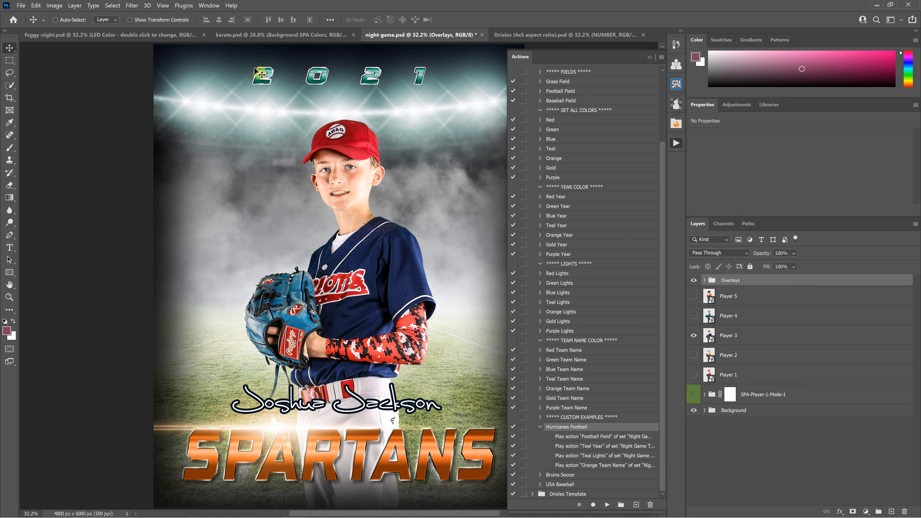
left_click(538, 428)
- Run the Bruins Soccer custom action on the poster, followed by the USA Baseball custom action
left_click(571, 477)
left_click(607, 504)
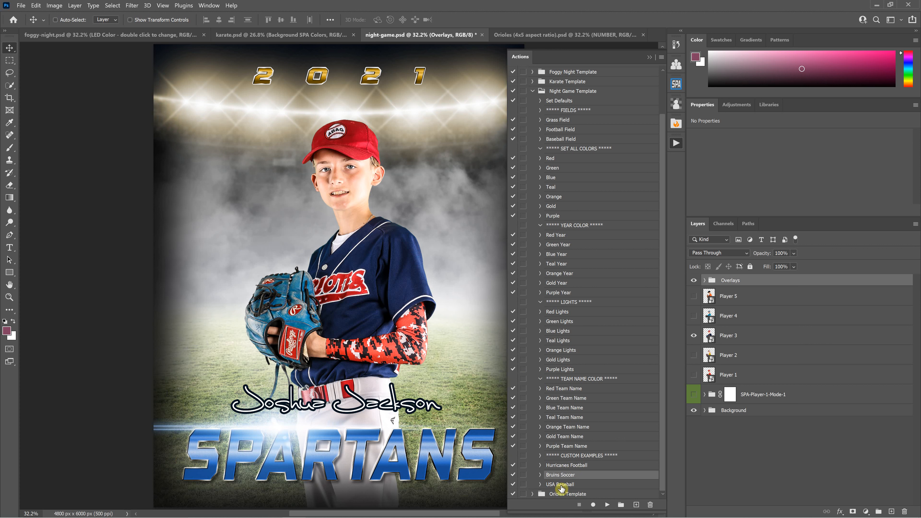
left_click(566, 486)
left_click(608, 507)
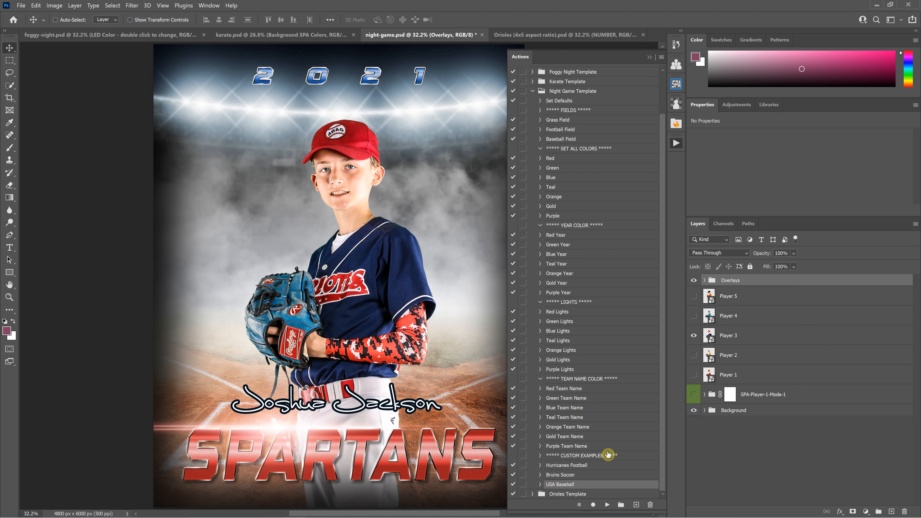
- Create a new action named My Custom in the Night Game Template set and start recording it
left_click(661, 57)
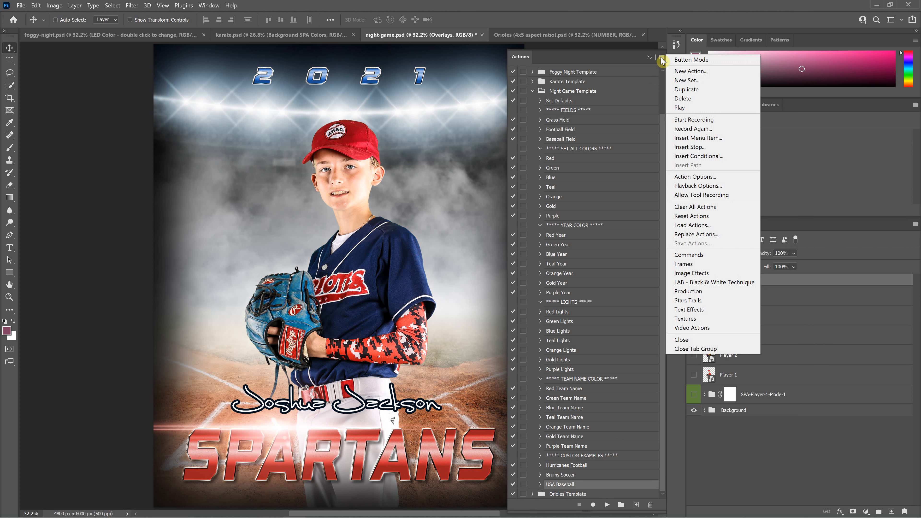
left_click(696, 71)
type("My Custom")
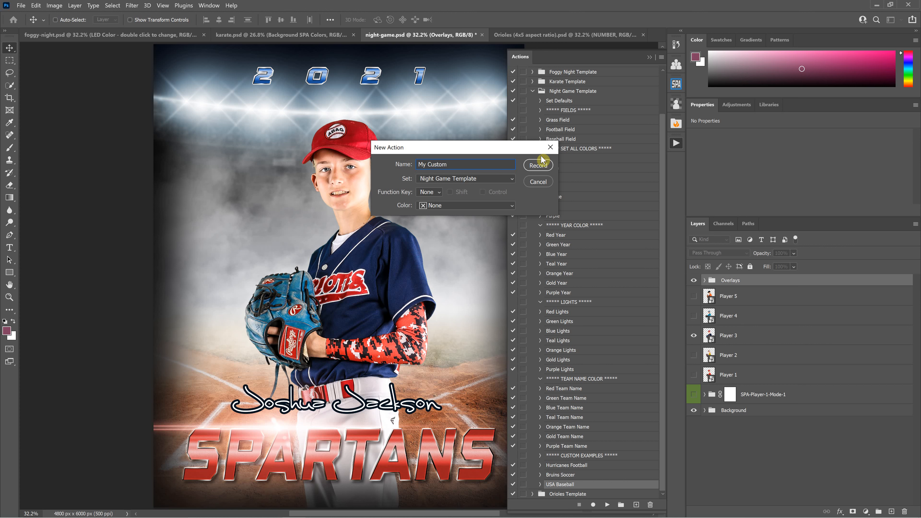
left_click(539, 166)
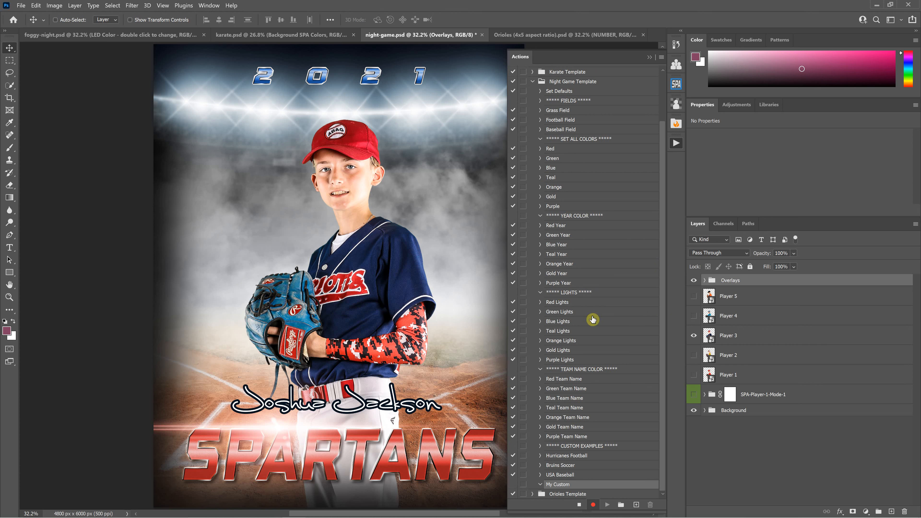
- Record playing the Gold Year and Purple Lights actions into My Custom
left_click(561, 275)
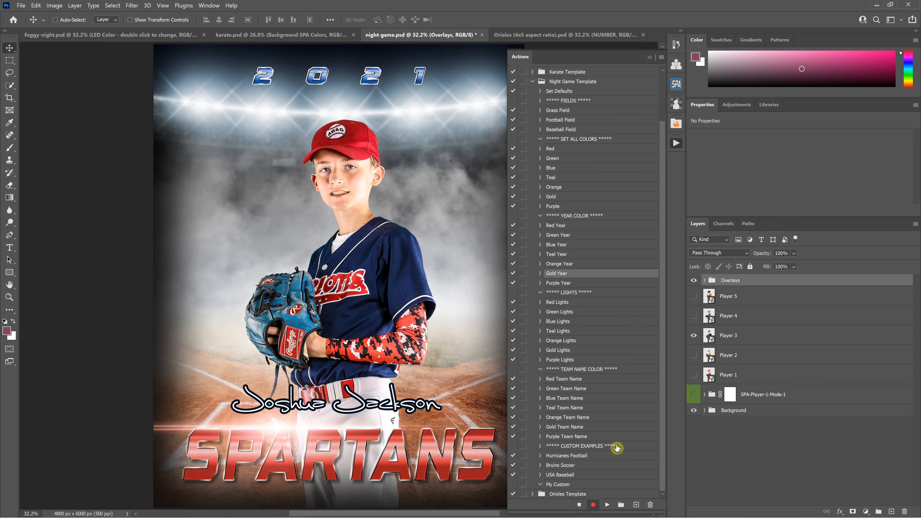
left_click(608, 505)
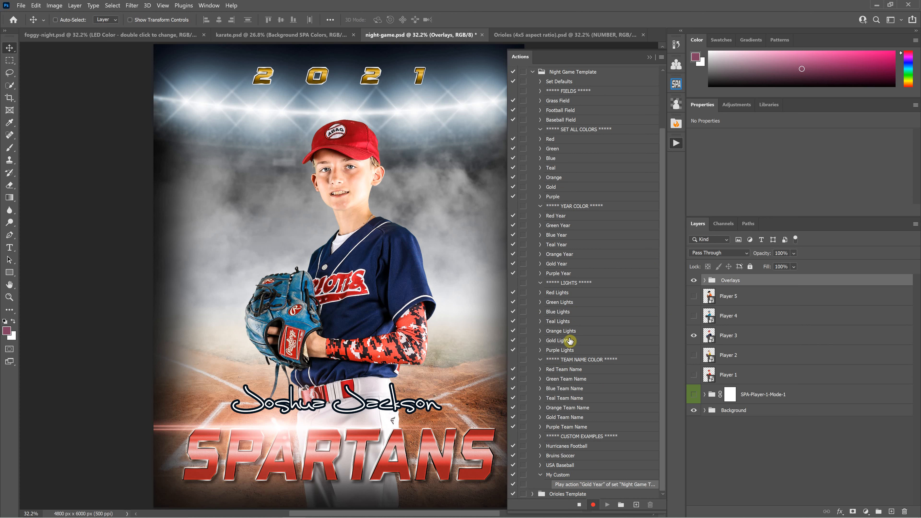
left_click(571, 350)
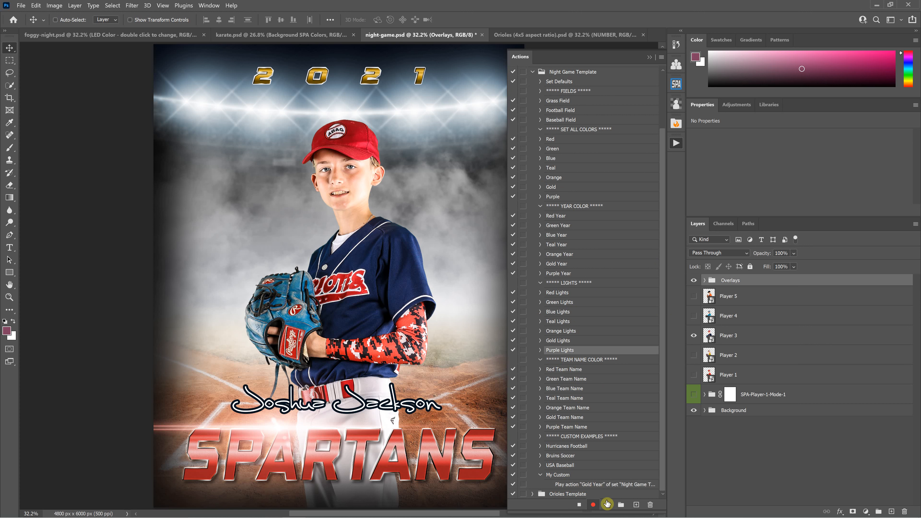
left_click(607, 505)
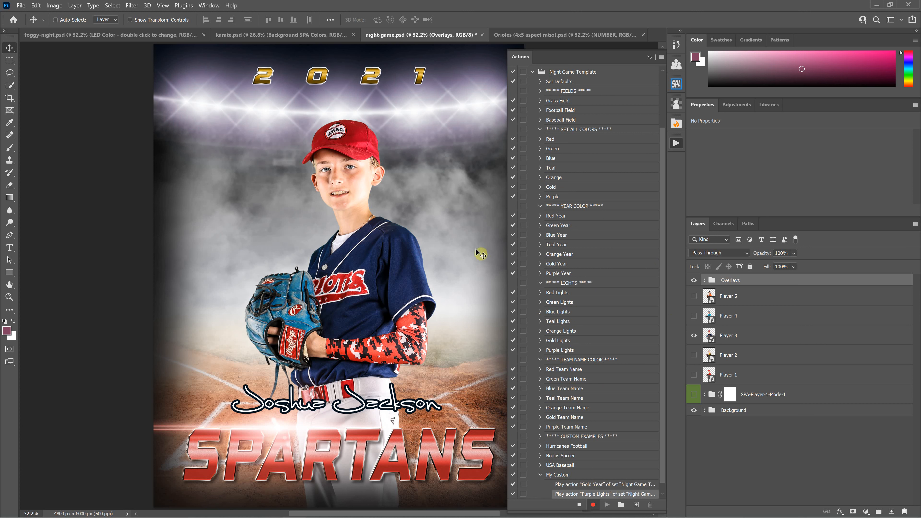
- Add the Green Team Name action to the My Custom recording by playing it
scroll(579, 442, "down", 1)
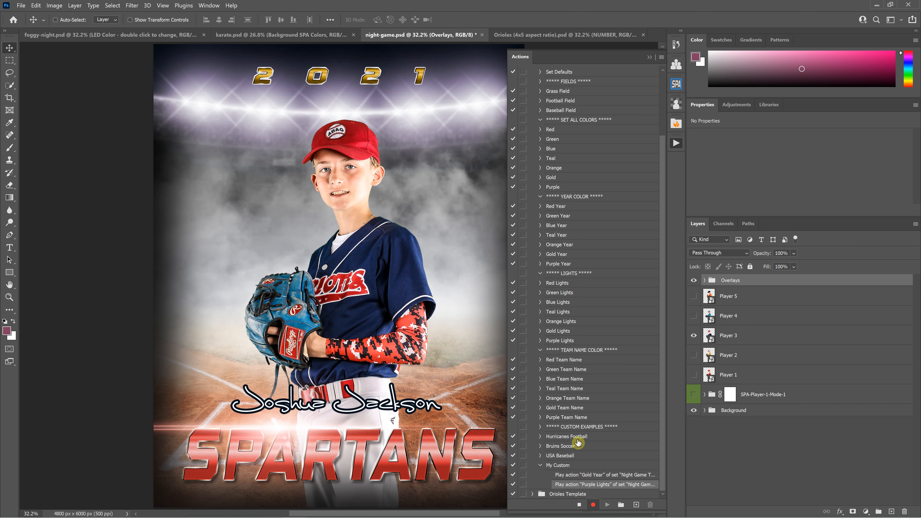
left_click(568, 370)
left_click(608, 505)
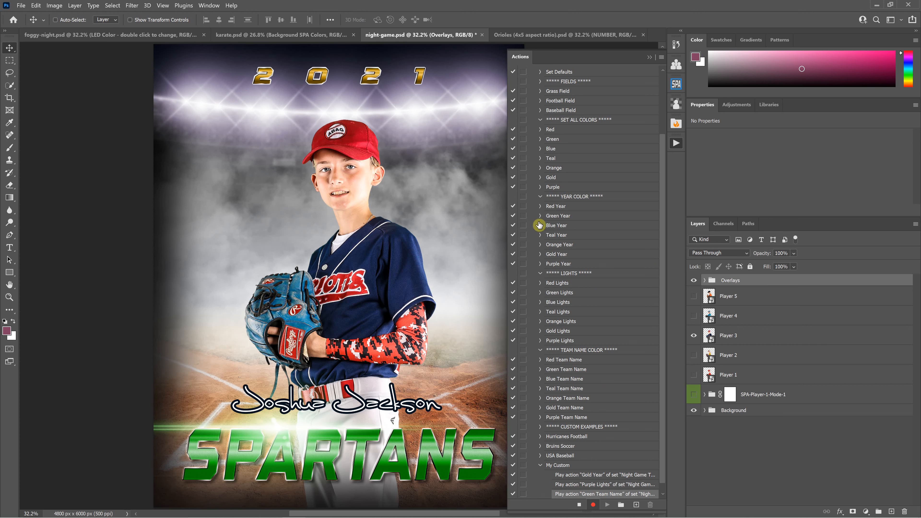
- Record playing the Football Field action into My Custom, stop recording, and collapse the new action
scroll(577, 227, "up", 3)
scroll(577, 228, "up", 1)
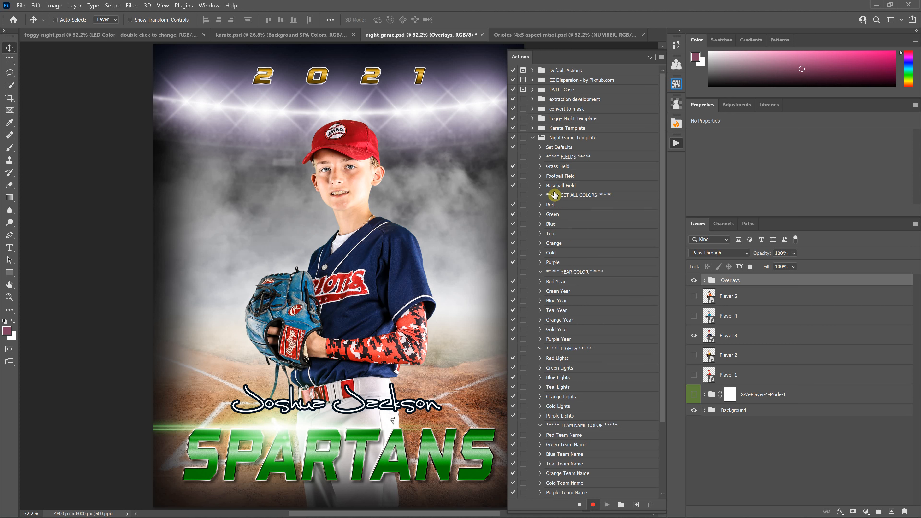
left_click(561, 179)
scroll(581, 254, "down", 5)
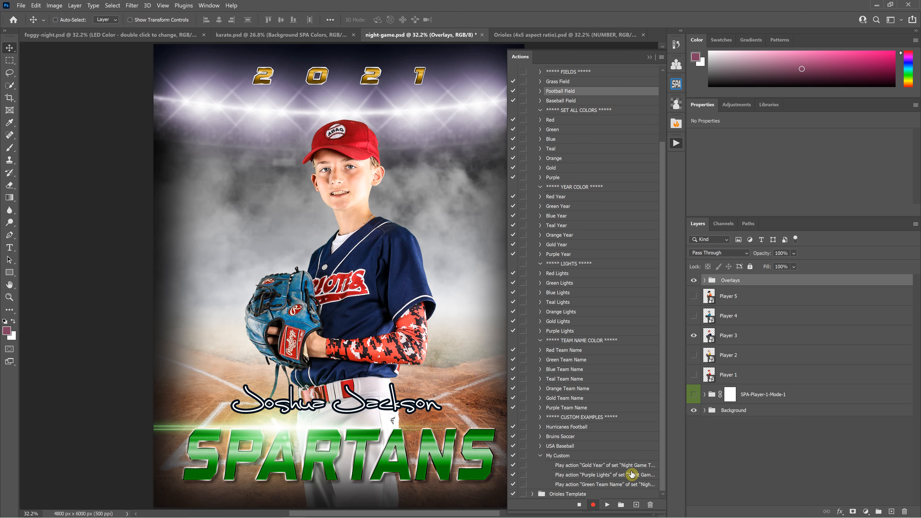
left_click(608, 504)
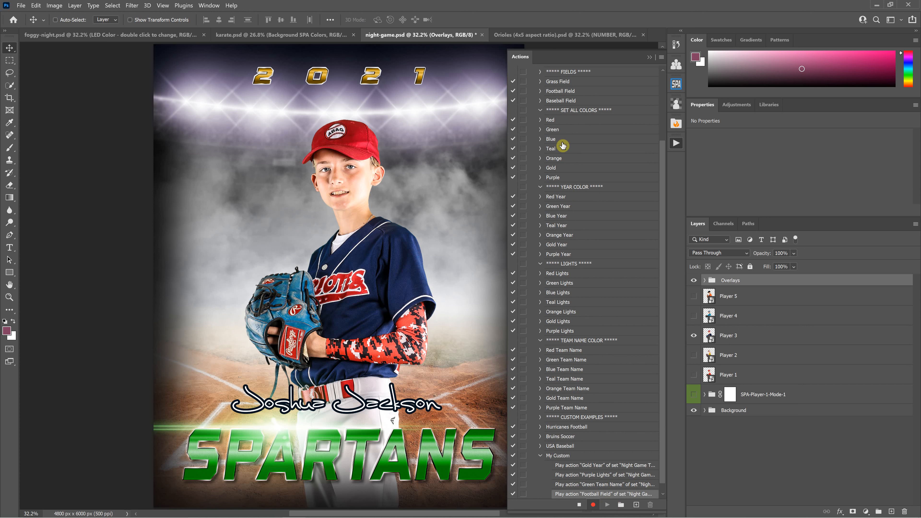
scroll(591, 383, "down", 1)
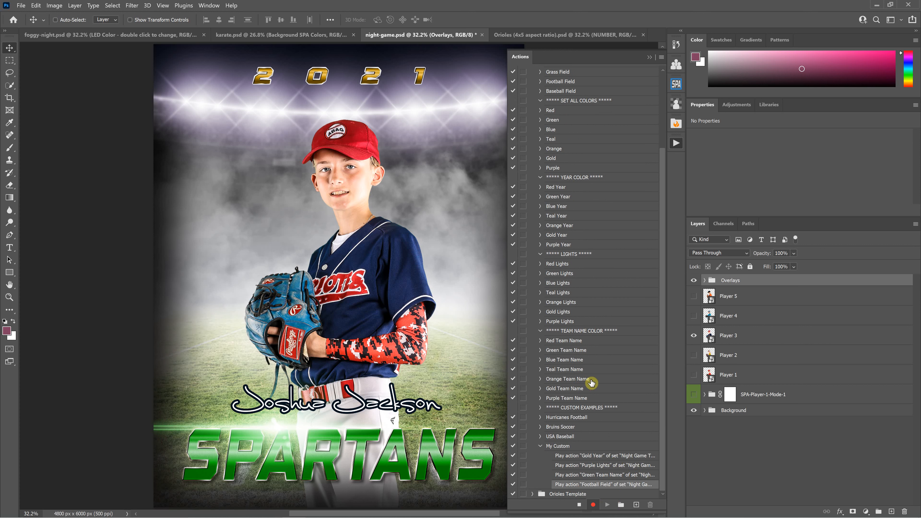
left_click(577, 506)
left_click(559, 447)
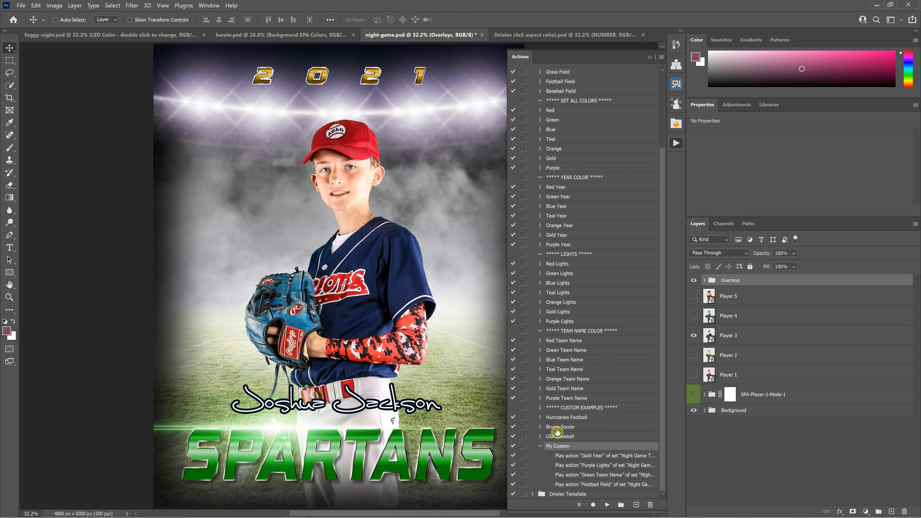
left_click(541, 449)
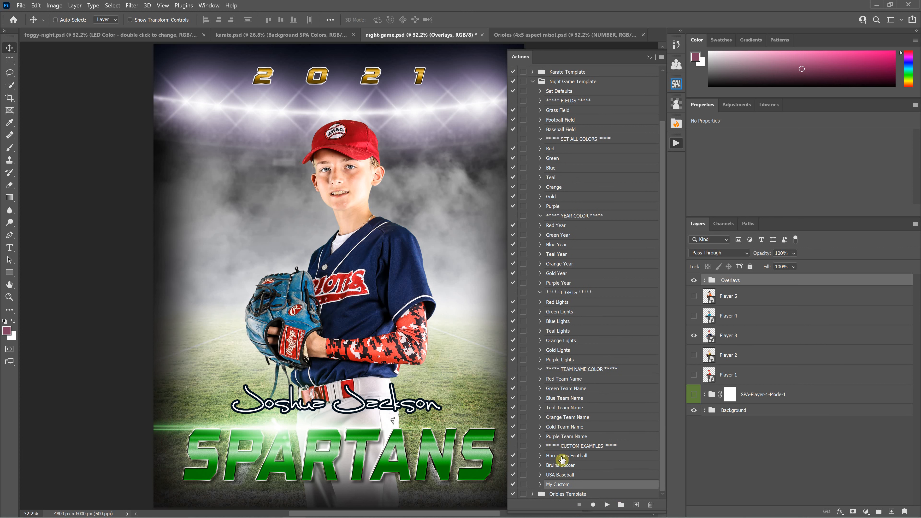
- Test the new action by running Hurricanes Football on the poster first and My Custom after it
scroll(477, 394, "down", 2)
left_click(579, 456)
left_click(605, 506)
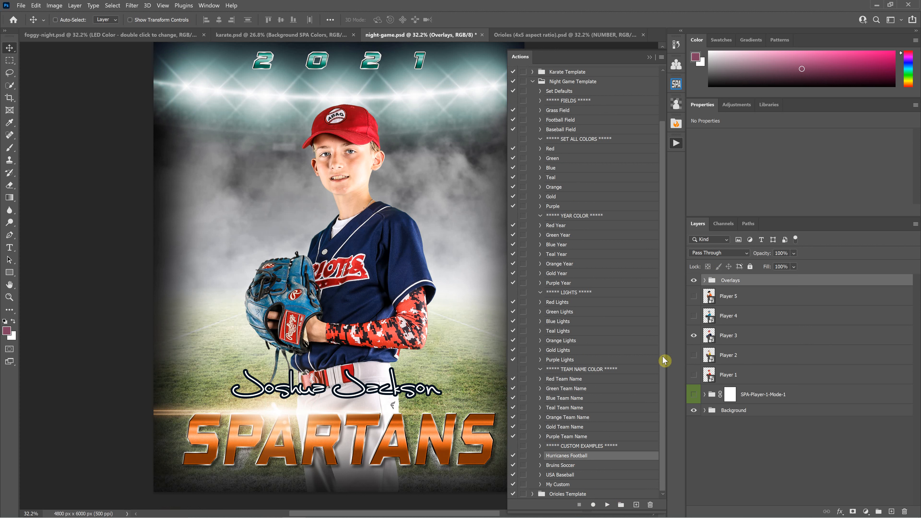
left_click(560, 485)
left_click(609, 505)
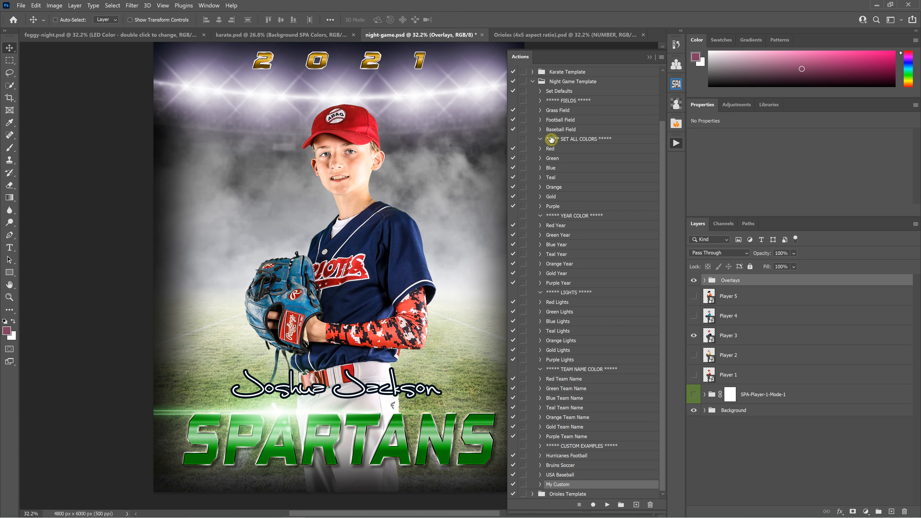
- Collapse the actions list and close all open template documents without saving changes
left_click(653, 60)
left_click(21, 5)
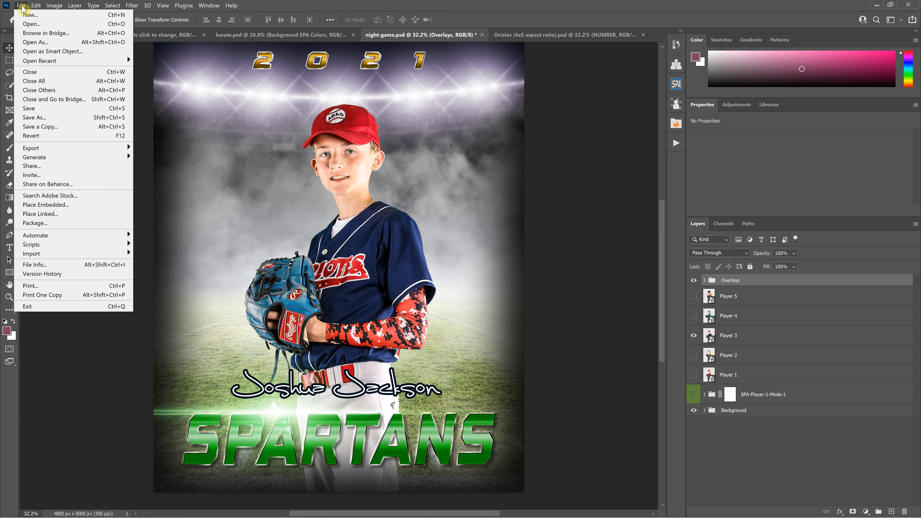
left_click(34, 81)
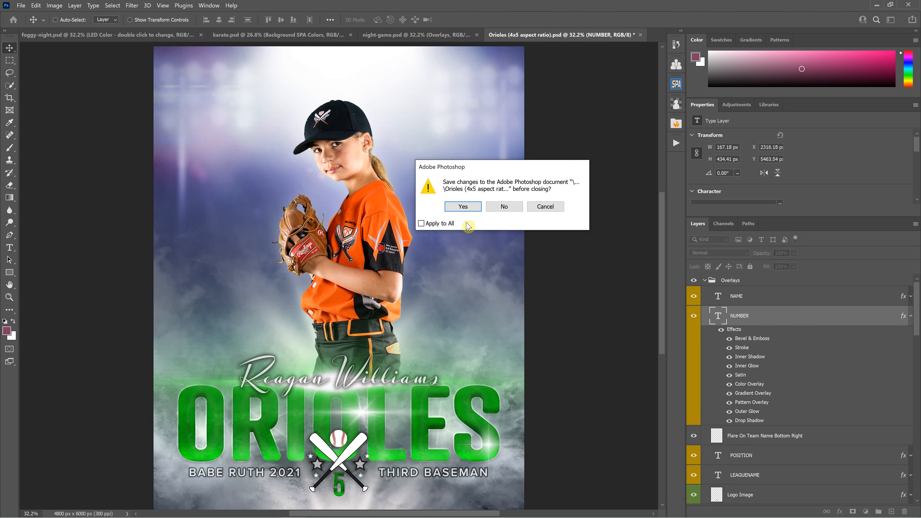
left_click(504, 207)
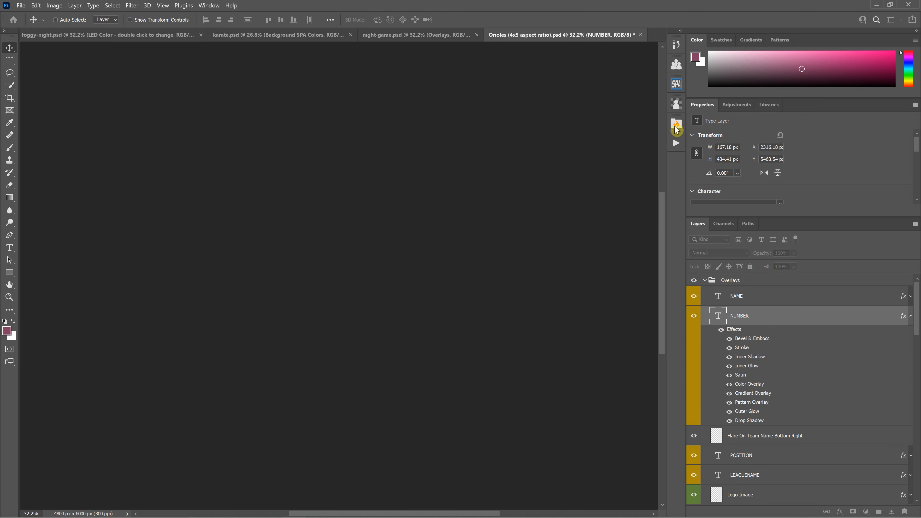
- Open the Sports Photo Automation batch settings and run the Night Game Template set's Hurricanes Football action on the final composition
left_click(676, 84)
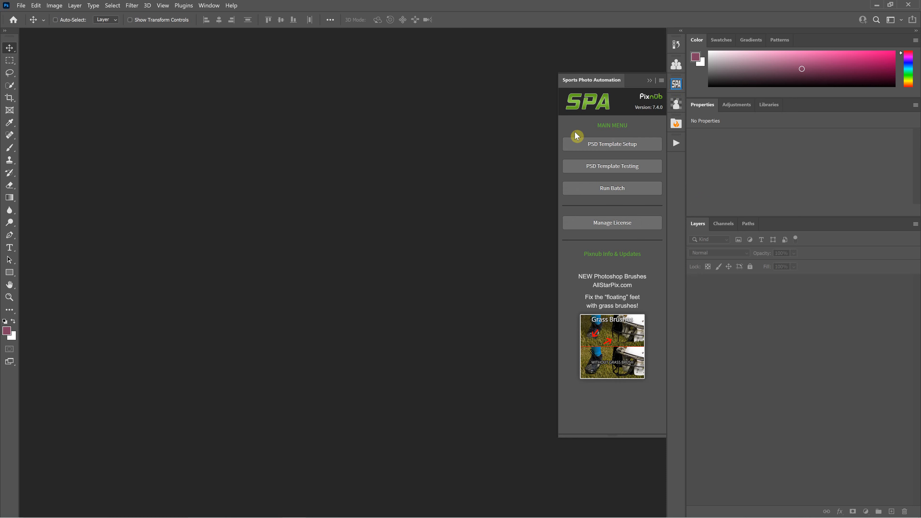
left_click(616, 188)
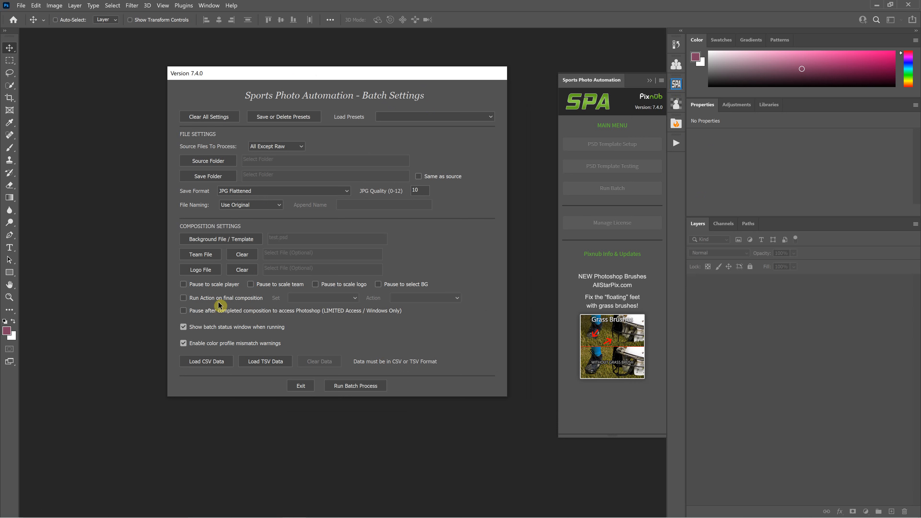
left_click(183, 298)
left_click(356, 299)
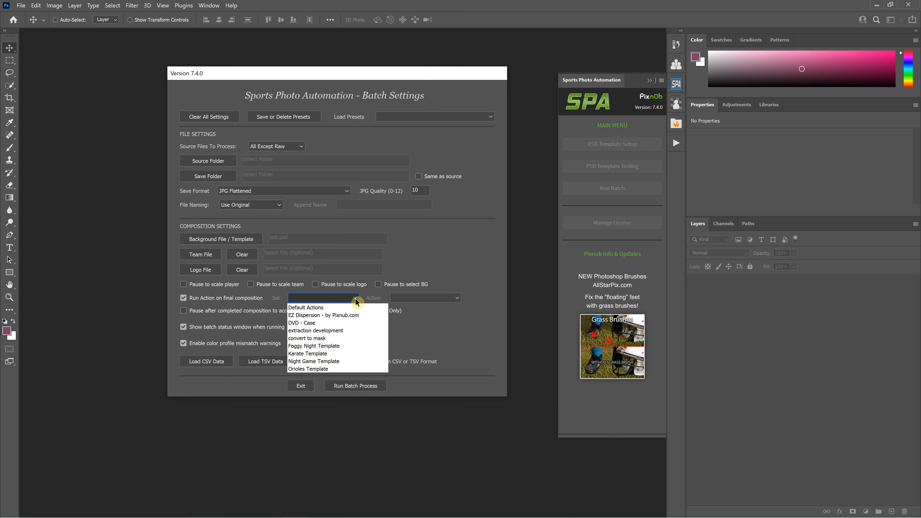
left_click(335, 361)
left_click(416, 300)
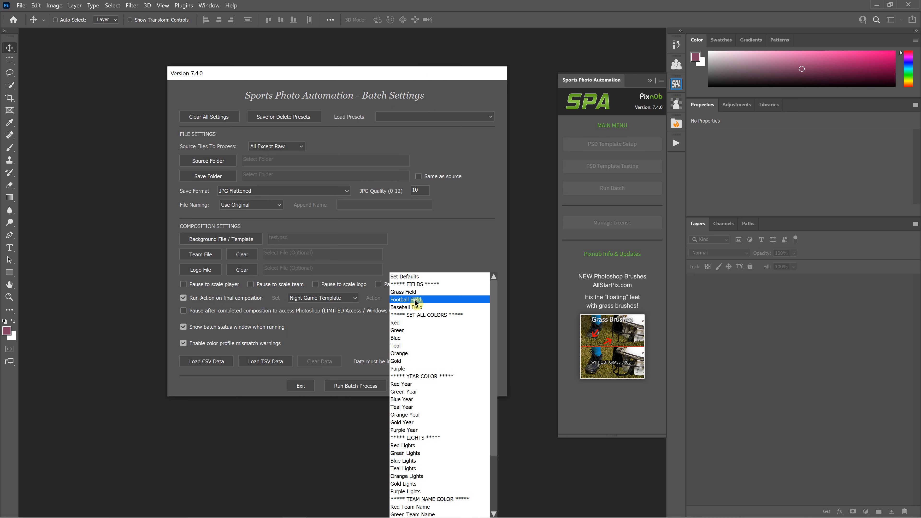
scroll(429, 436, "down", 3)
left_click(424, 492)
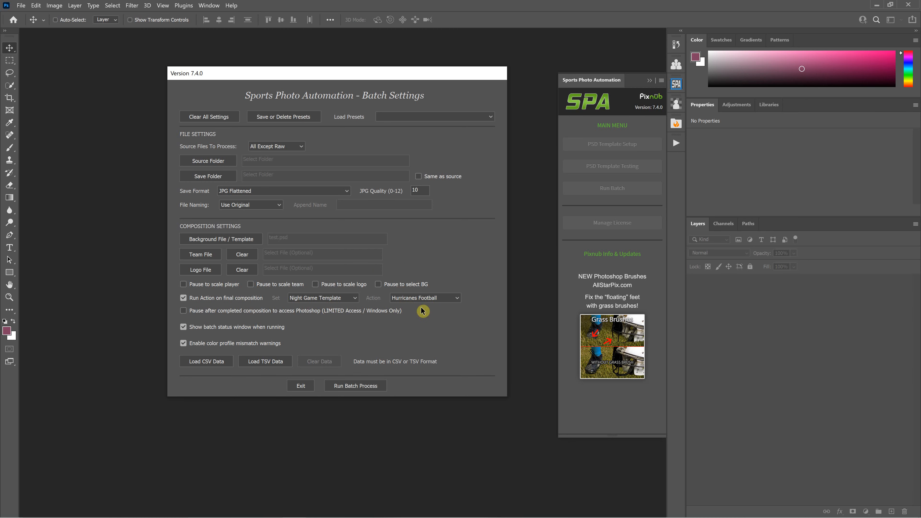
- Switch to the night-game-spa-csv-sample-with-actions.csv spreadsheet and examine how the Post Action 1 entries combine action set and action names
key("alt+Tab")
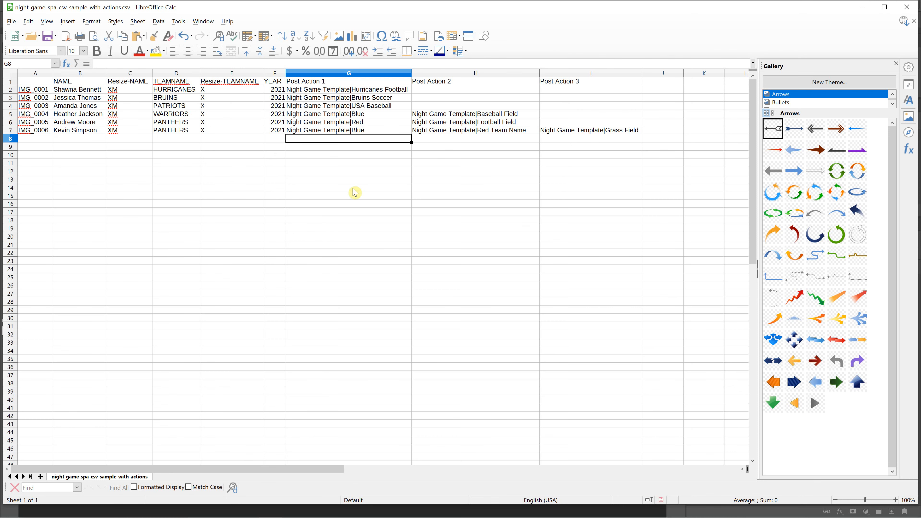
left_click(316, 82)
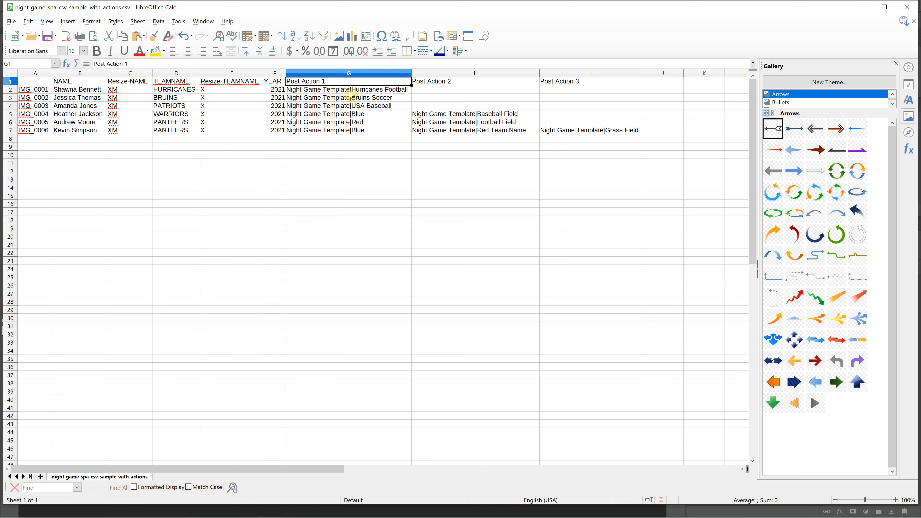
left_click(338, 90)
left_click(339, 98)
left_click(340, 105)
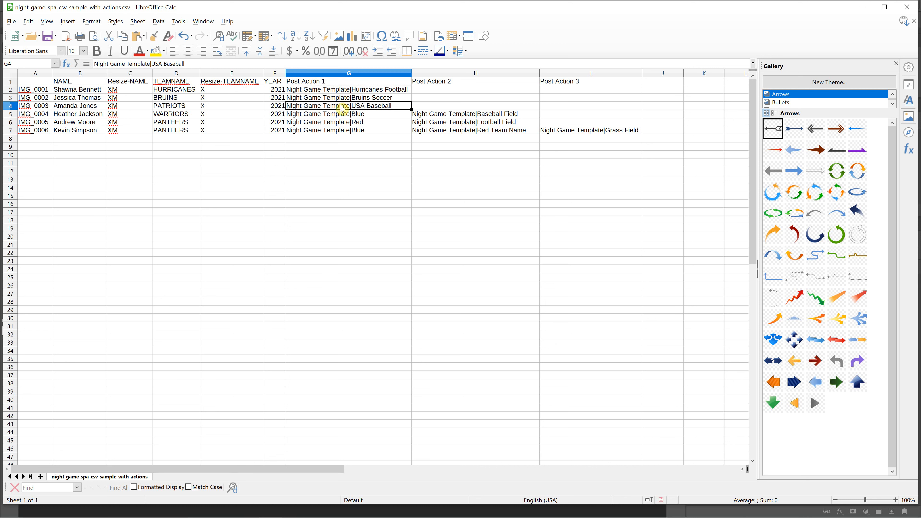
double_click(351, 90)
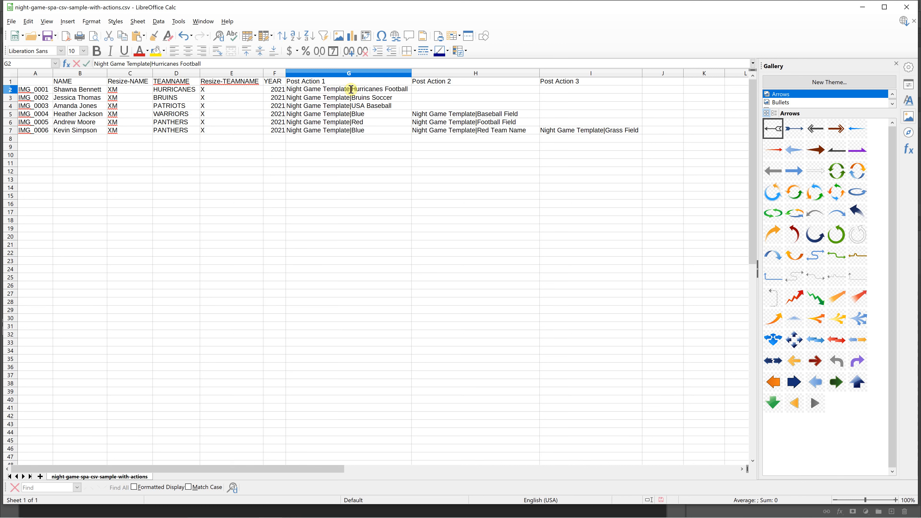
mouse_move(350, 89)
left_mouse_down()
mouse_move(290, 87)
mouse_move(375, 89)
mouse_move(350, 88)
left_mouse_up()
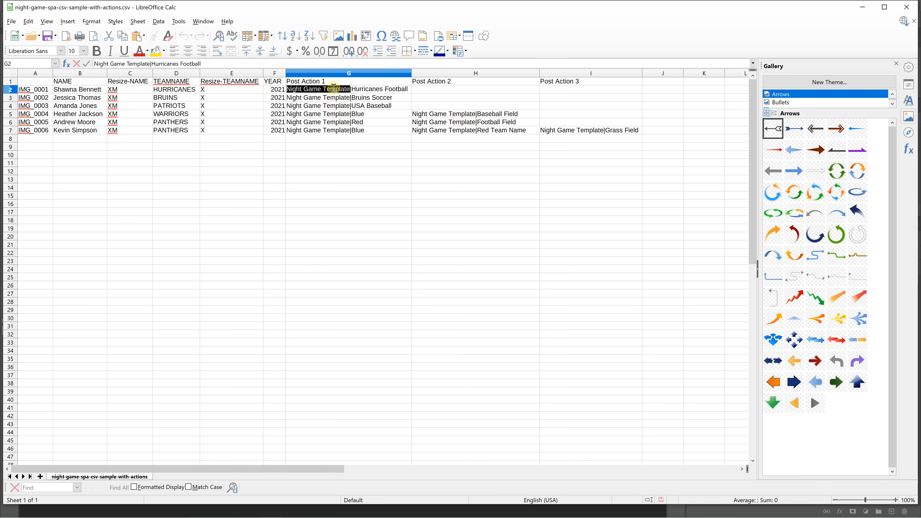
left_click_drag(353, 89, 417, 90)
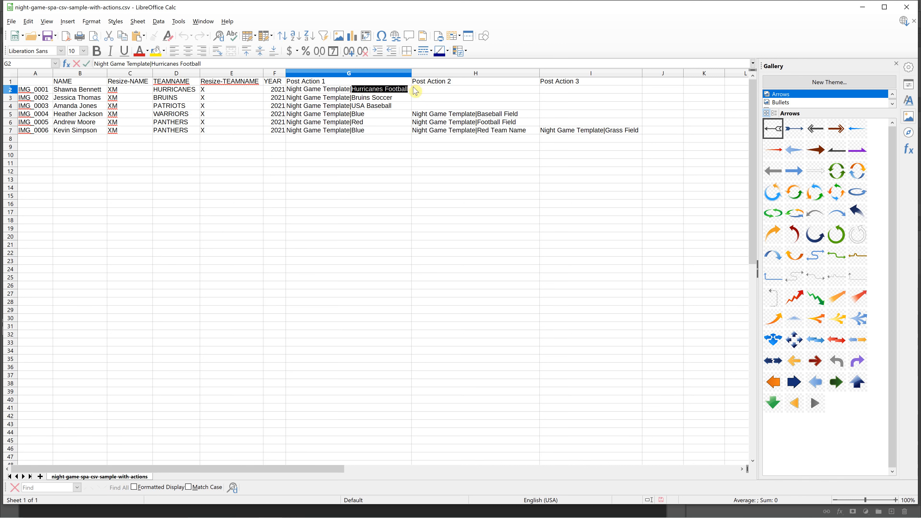
double_click(309, 97)
left_click_drag(291, 95, 383, 93)
left_click(382, 92)
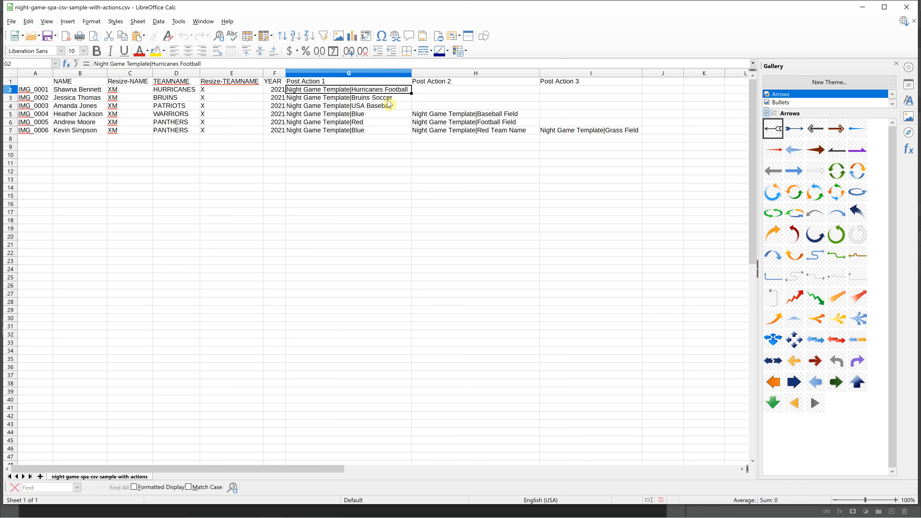
- Return to Photoshop, exit the batch settings, and expand the Night Game Template action set down to its custom examples
key("alt+Tab")
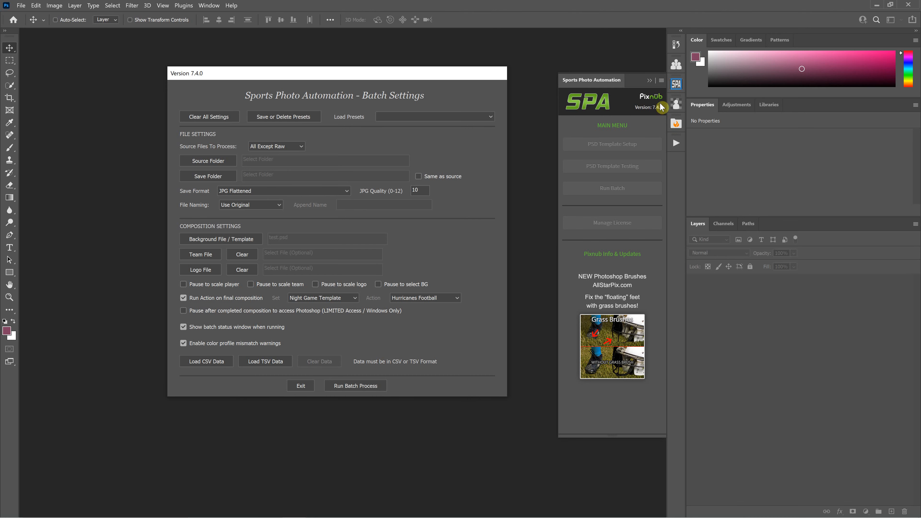
left_click(301, 386)
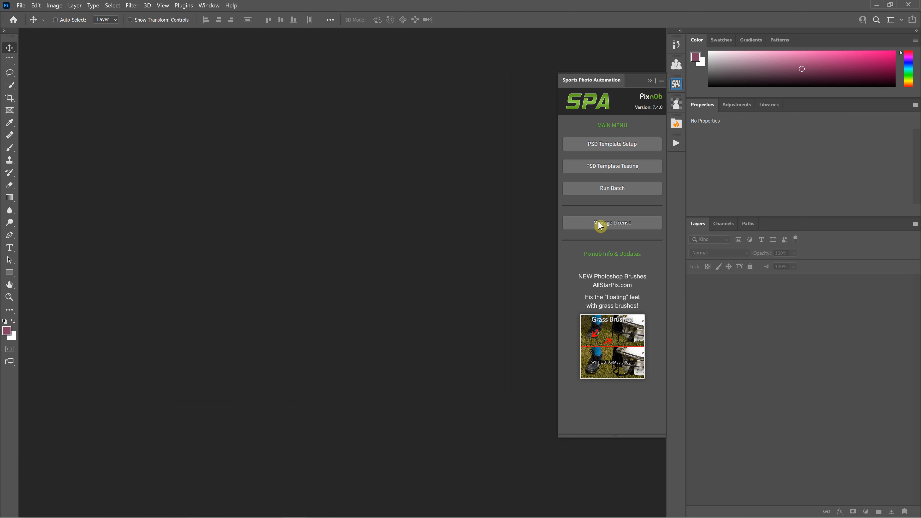
left_click(677, 143)
left_click(536, 81)
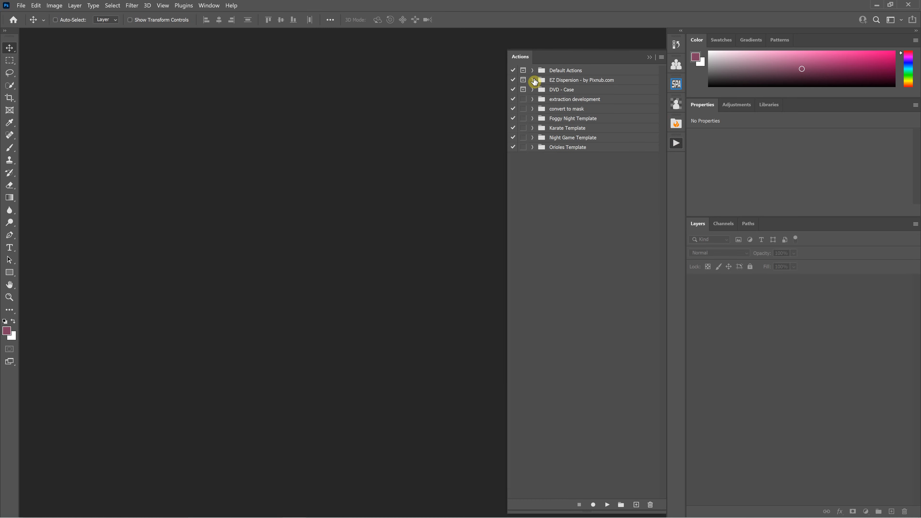
left_click(568, 138)
left_click(532, 137)
scroll(546, 276, "down", 2)
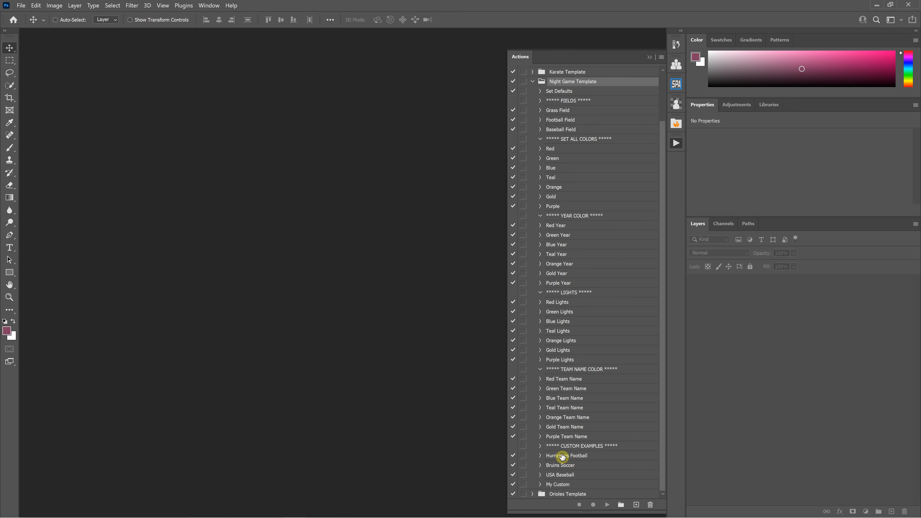
- Switch to the CSV spreadsheet and compare the set and action names in Post Action 1, including the Post Action 2 column
key("alt+Tab")
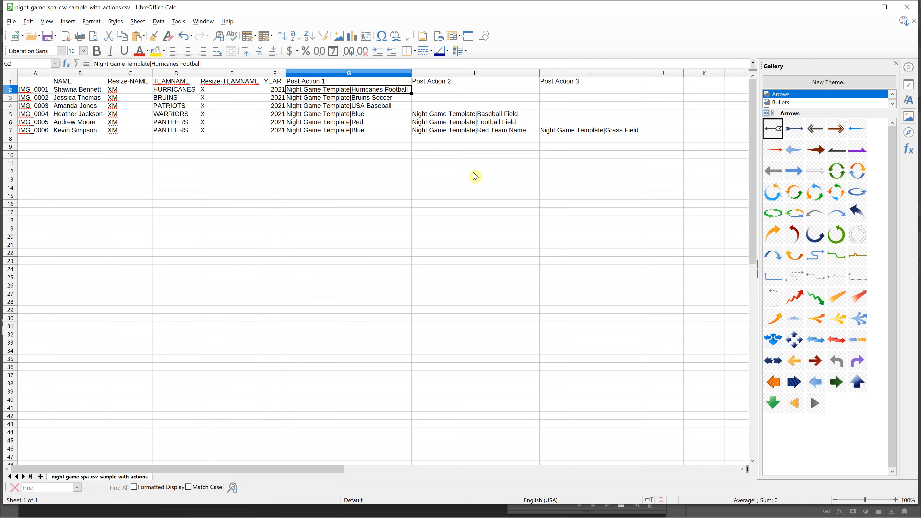
double_click(352, 90)
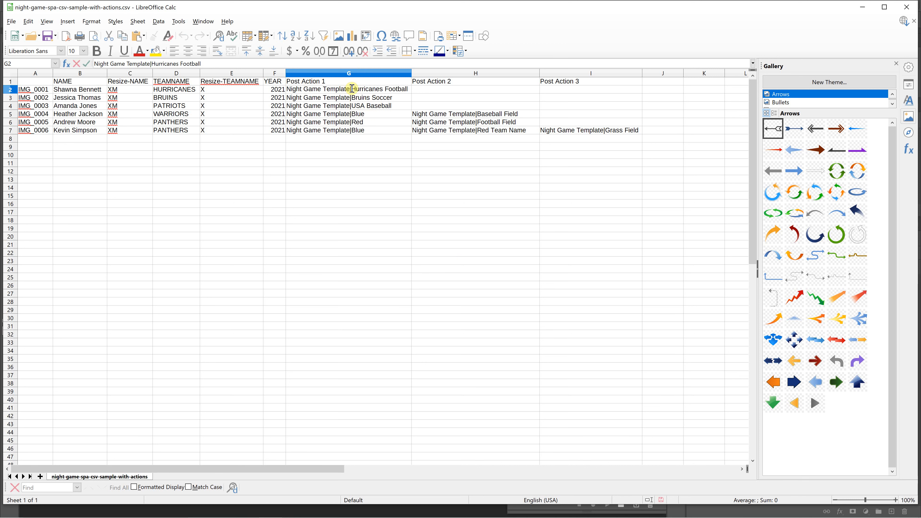
left_click_drag(357, 88, 410, 89)
left_click_drag(350, 89, 287, 89)
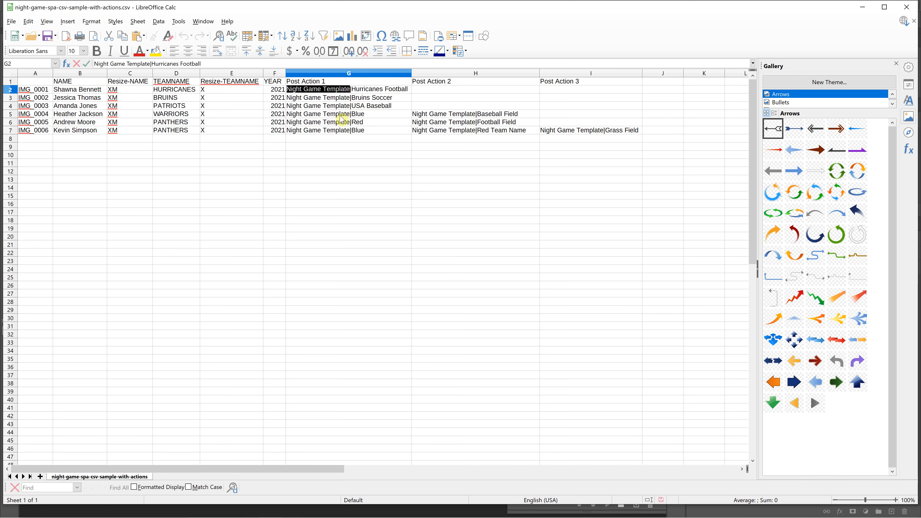
left_click(365, 107)
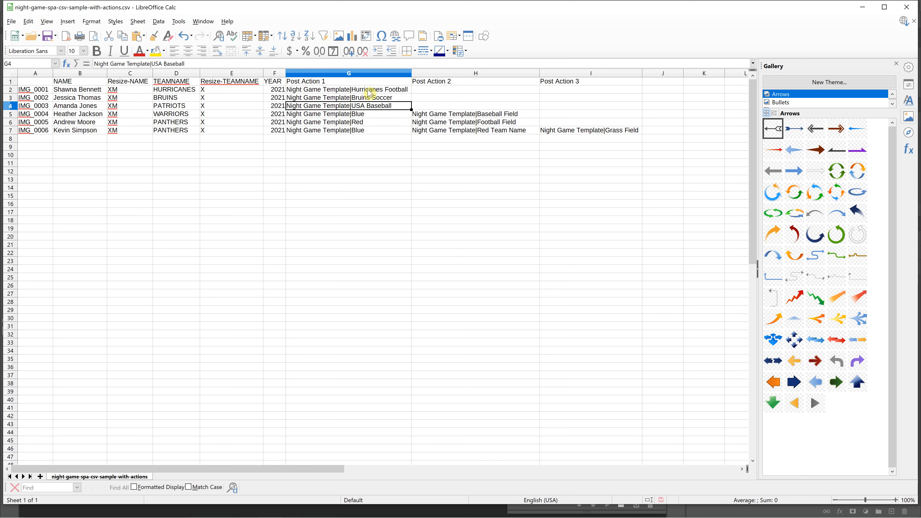
left_click(368, 89)
left_click(368, 99)
left_click(369, 107)
left_click(357, 82)
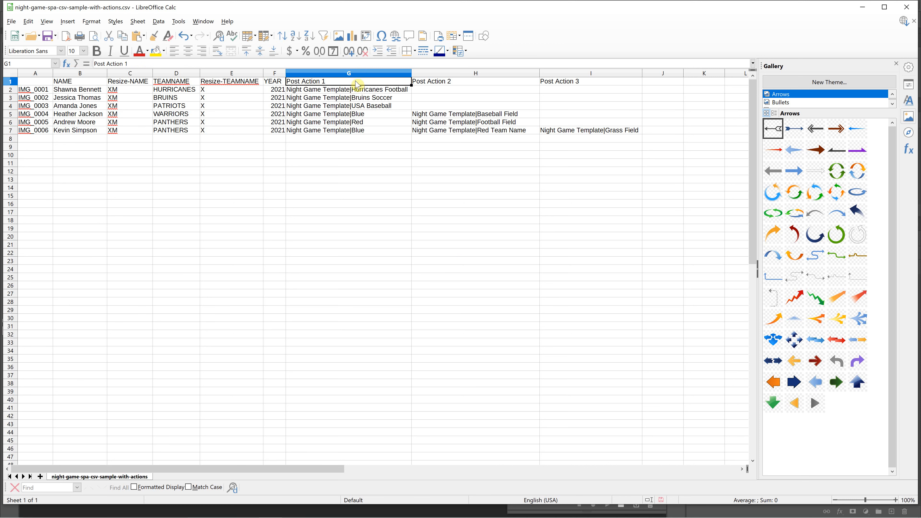
left_click(450, 74)
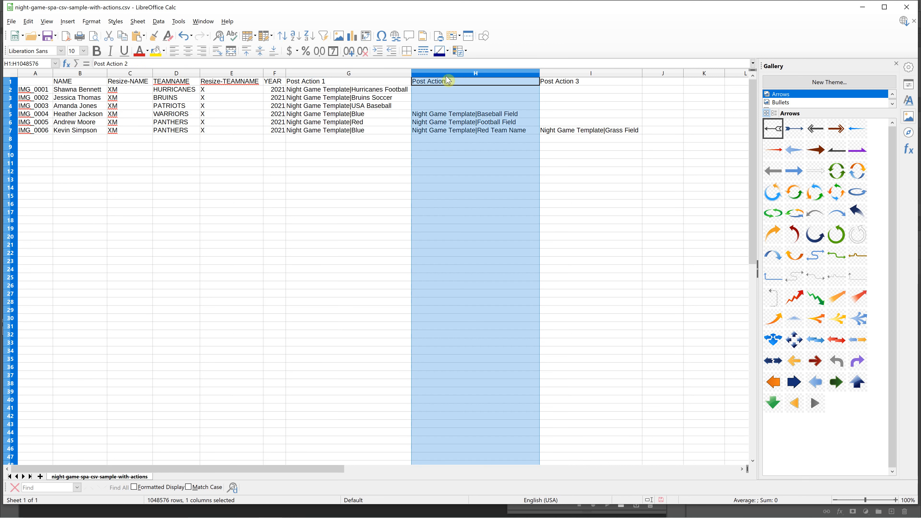
left_click(362, 115)
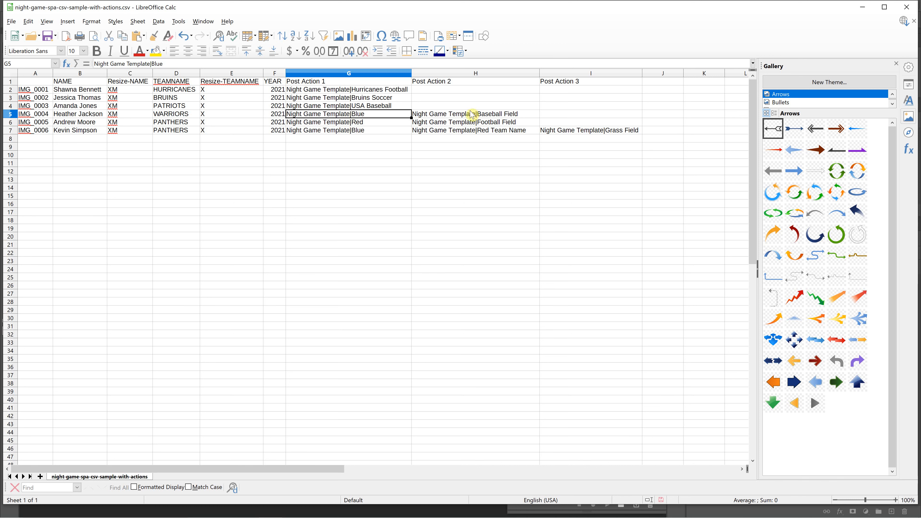
left_click(478, 118)
key("ctrl+x")
key("Right")
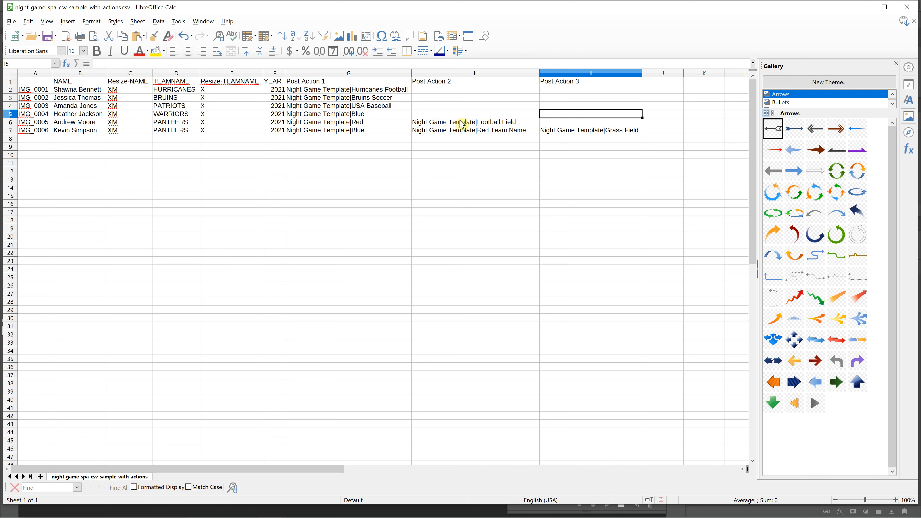
key("ctrl+z")
- Match the IMG_0004 row's post actions with the Blue and Baseball Field actions in Photoshop's Night Game Template set
left_click(404, 116)
left_click(412, 115)
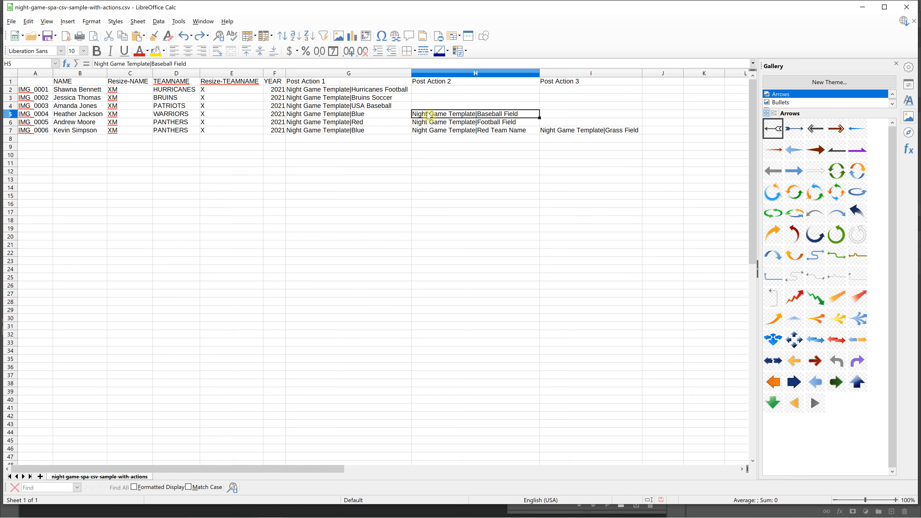
key("alt+Tab")
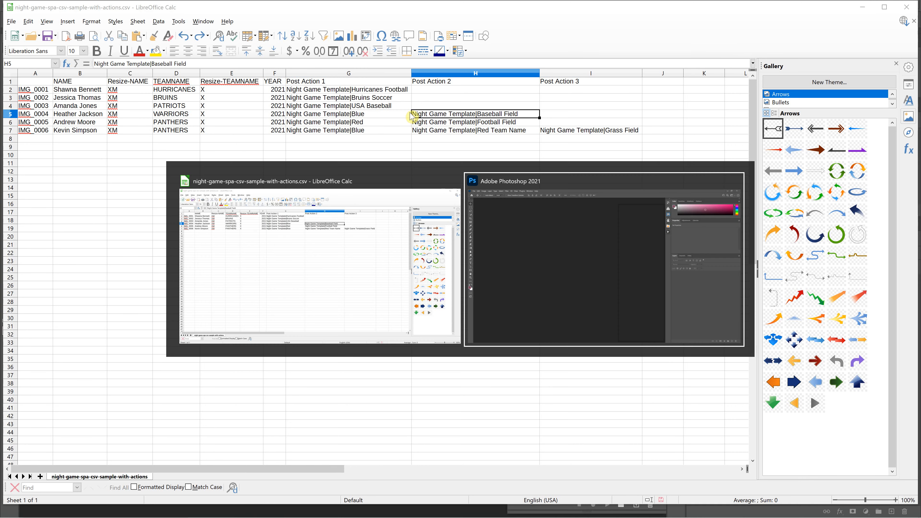
left_click(539, 168)
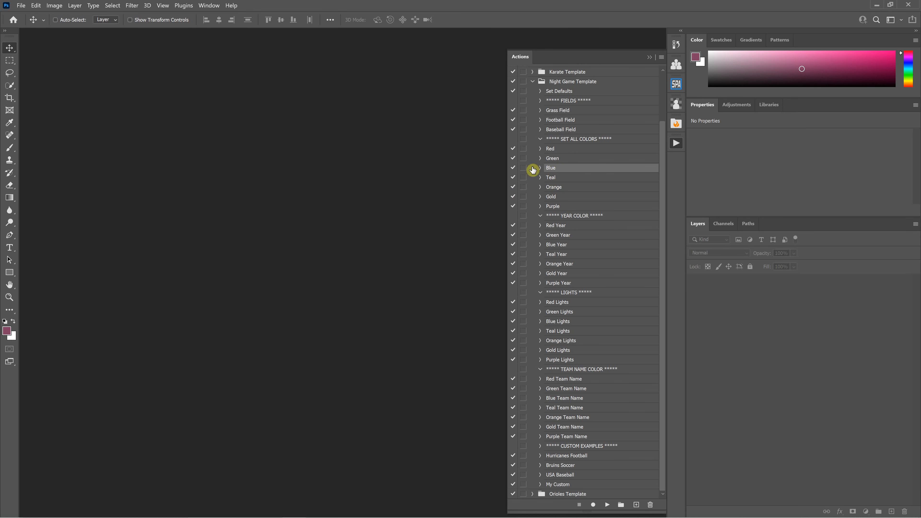
left_click(575, 130)
- Switch to the CSV spreadsheet and examine the three chained post actions in the IMG_0006 row
key("alt+Tab")
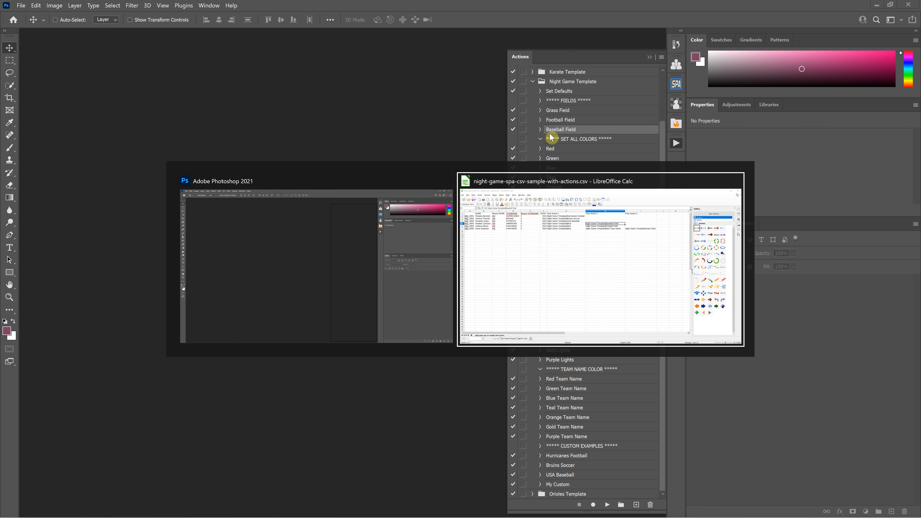
left_click(569, 133)
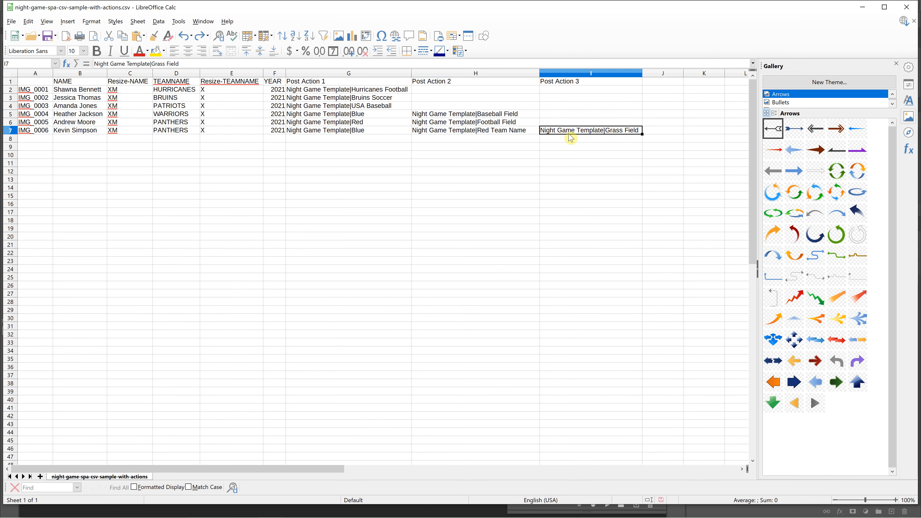
left_click(343, 133)
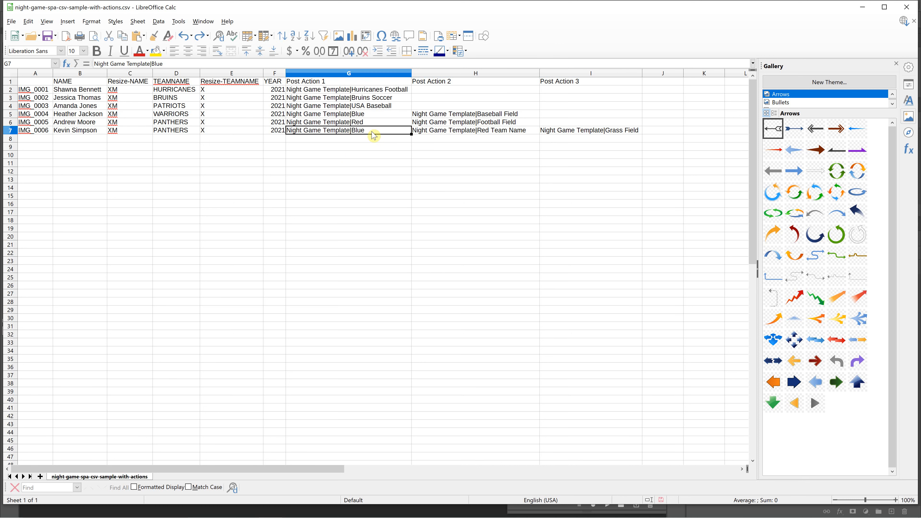
left_click(449, 132)
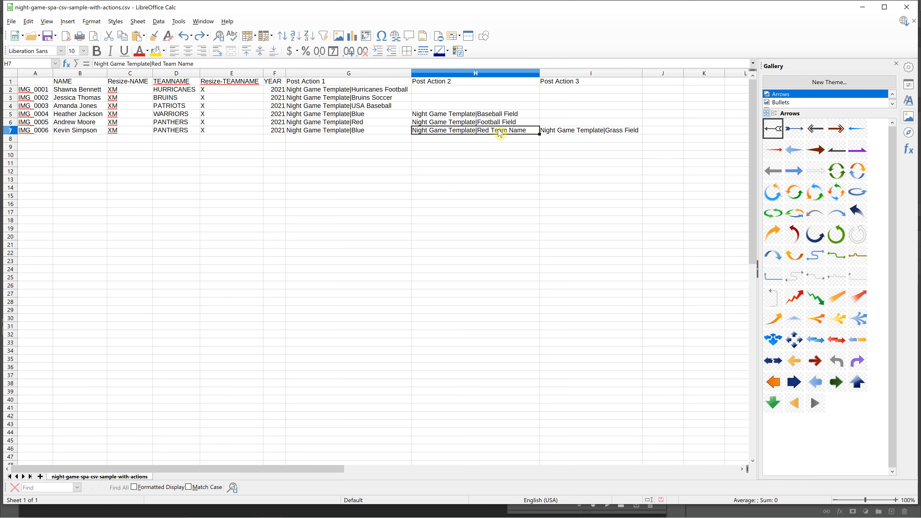
left_click(564, 133)
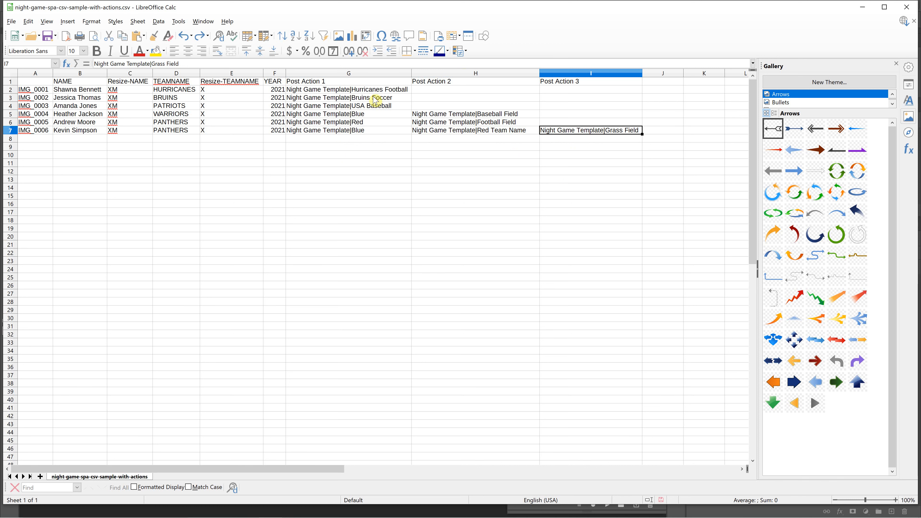
- Review the Post Action 1 column against the individual image rows, including the IMG_0001 and IMG_0002 rows
left_click(328, 91)
key("Down")
key("Down")
key("Up")
key("Up")
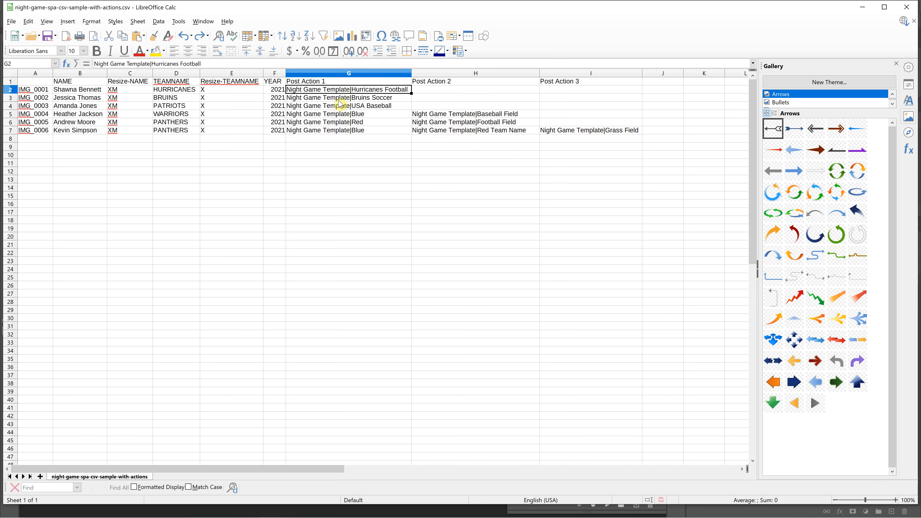
left_click(14, 91)
left_click(11, 98, "shift")
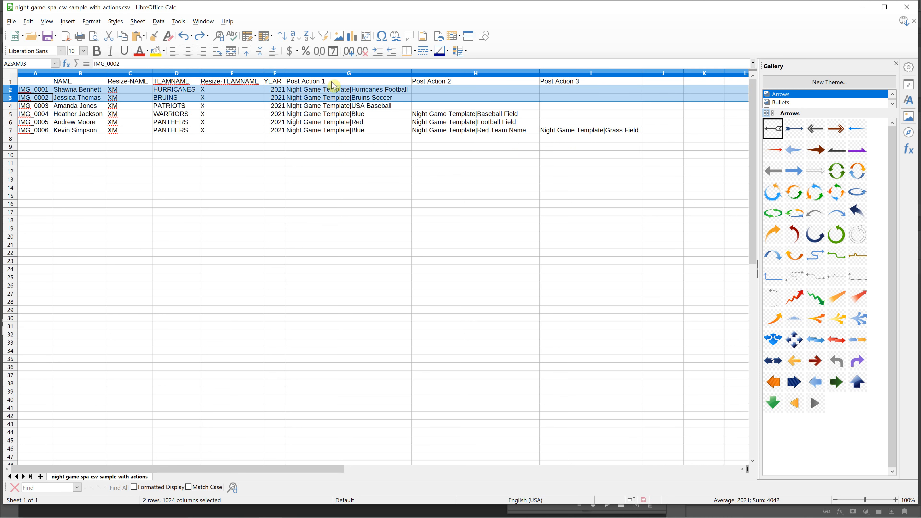
left_click(332, 75)
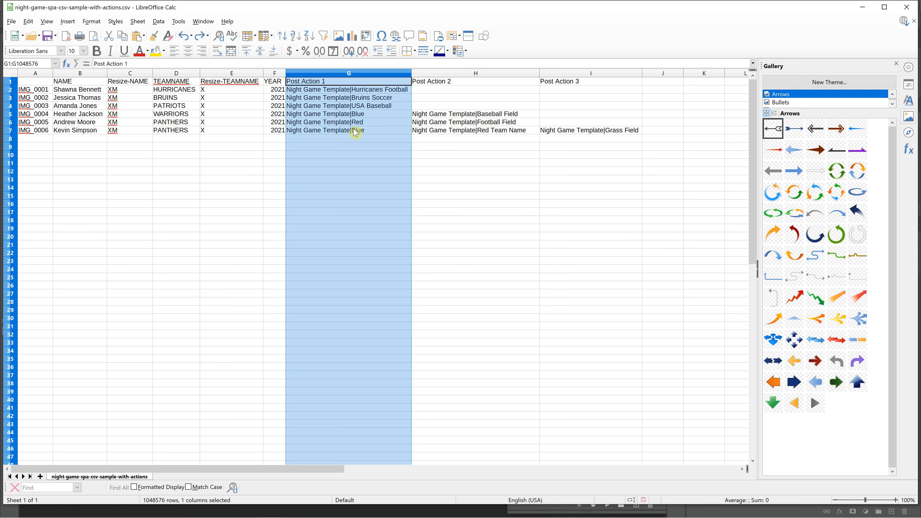
left_click(358, 106)
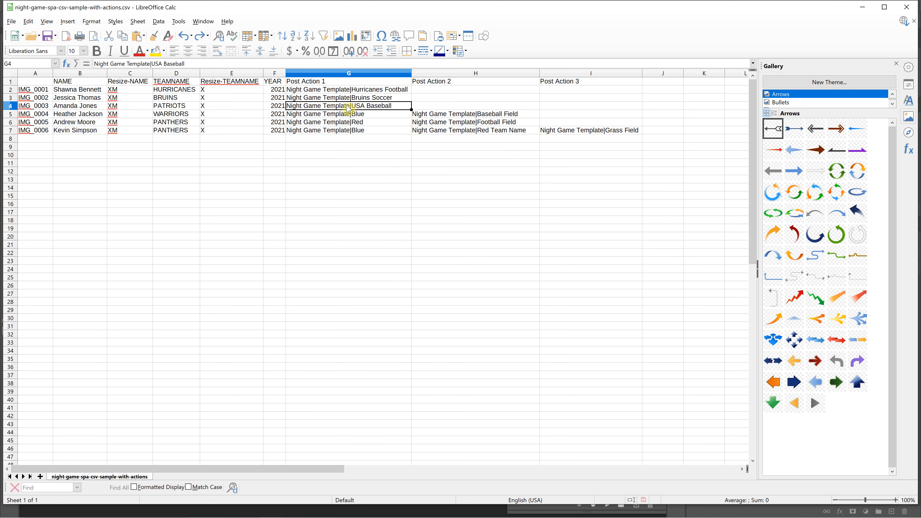
left_click(344, 74)
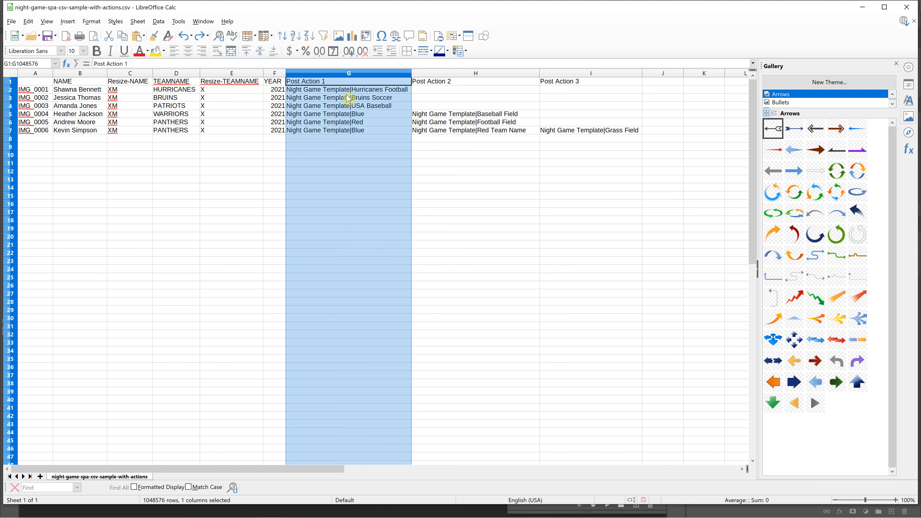
- Switch to Photoshop and open the Sports Photo Automation batch settings
key("alt+Tab")
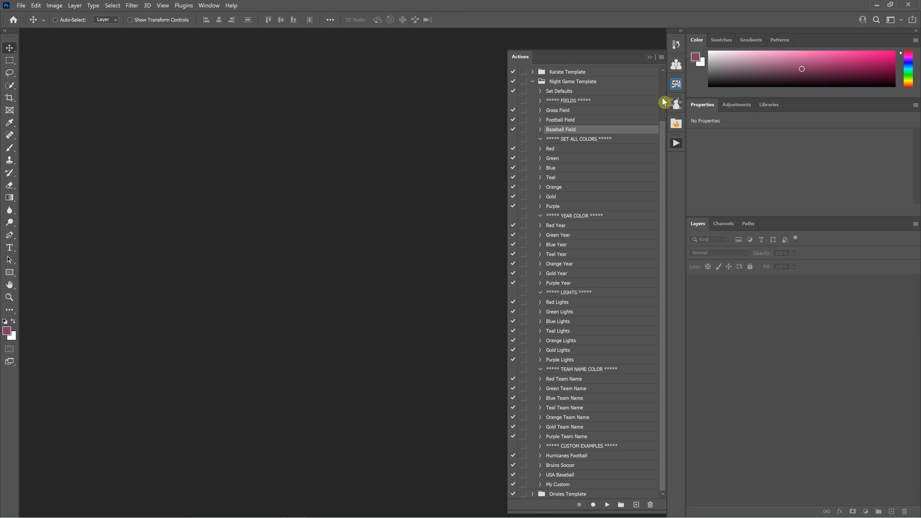
left_click(676, 86)
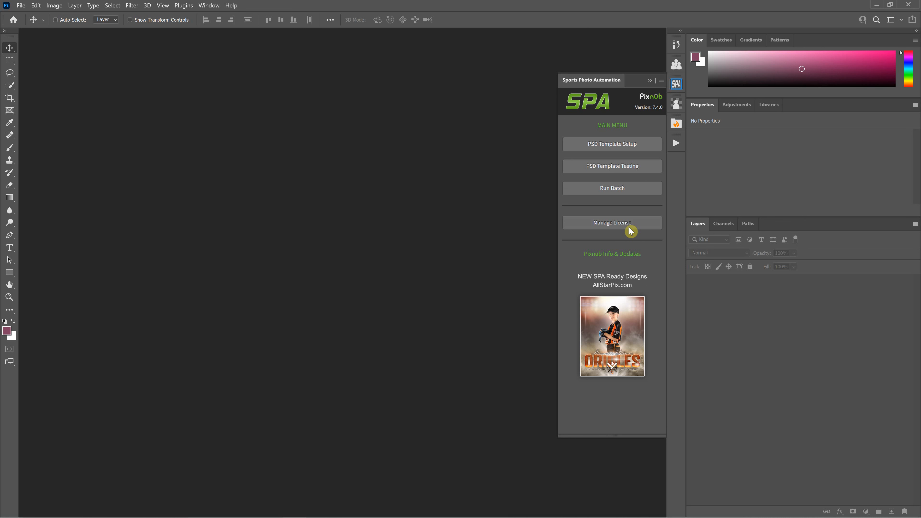
left_click(638, 188)
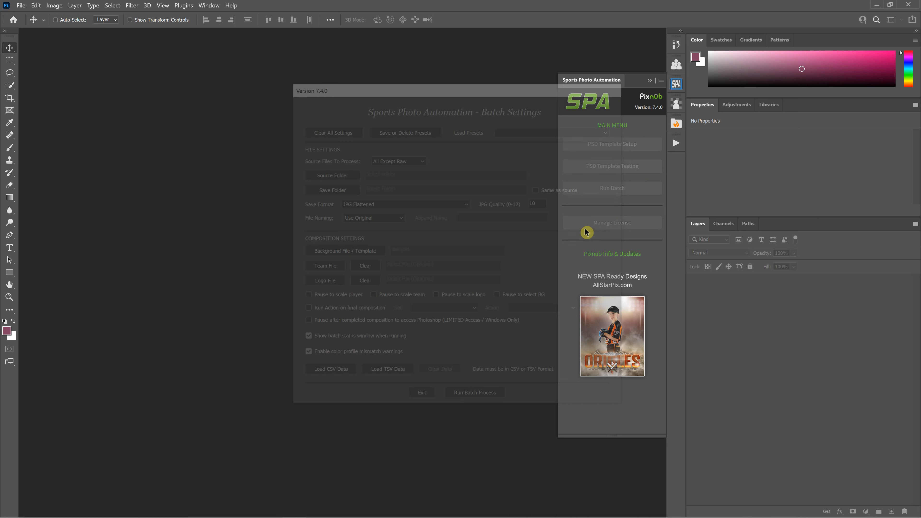
- Enable running an action on the final composition, choosing Hurricanes Football from the Night Game Template set
left_click(442, 310)
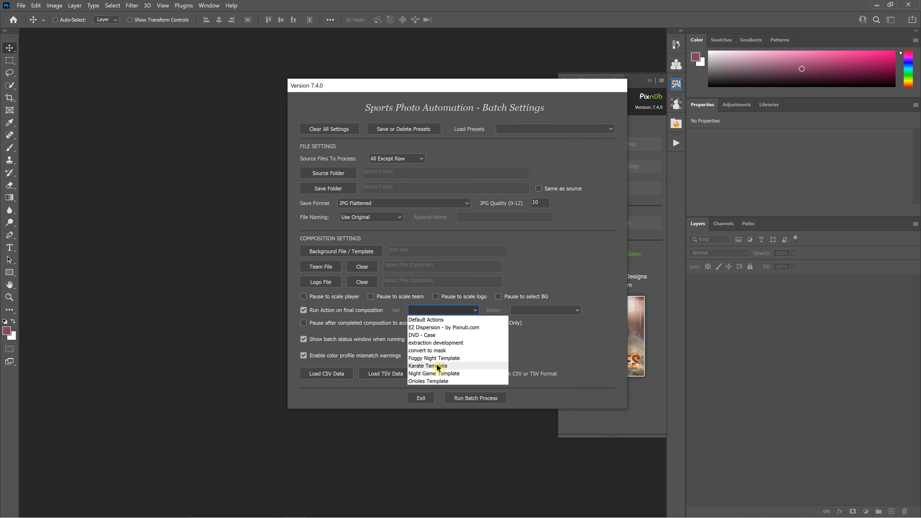
left_click(437, 374)
left_click(545, 311)
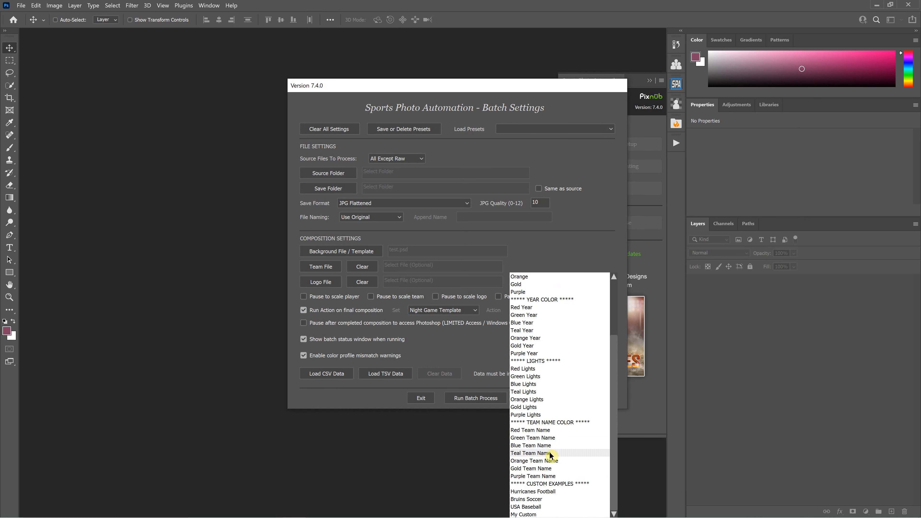
left_click(540, 492)
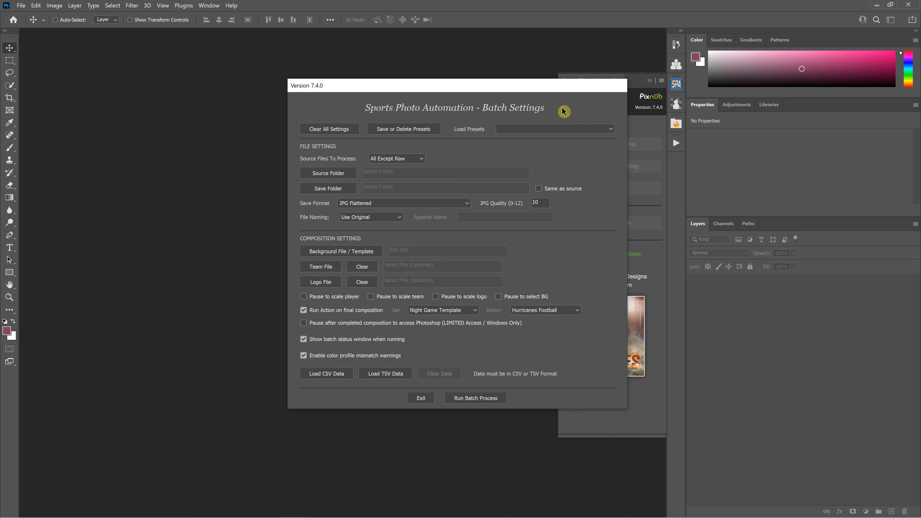
- Turn off running an action on the final composition and exit the batch settings without running the batch
left_click_drag(554, 84, 454, 85)
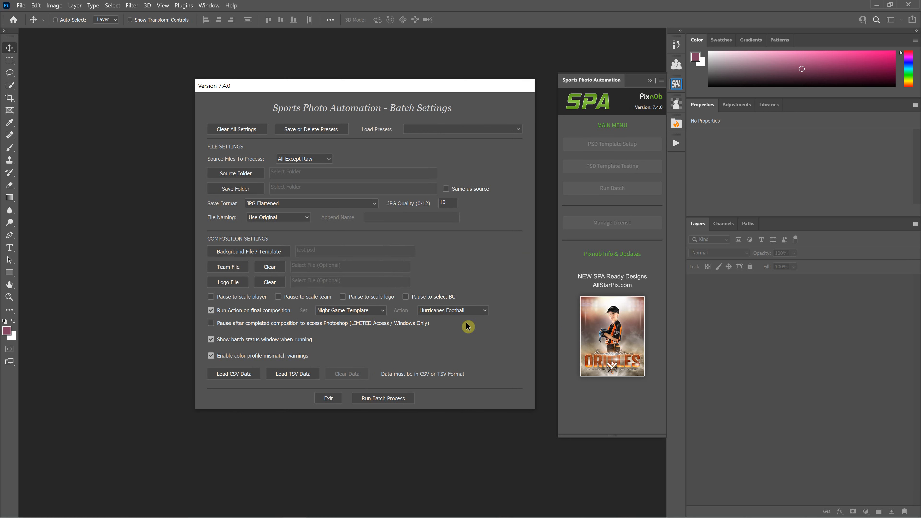
left_click(211, 310)
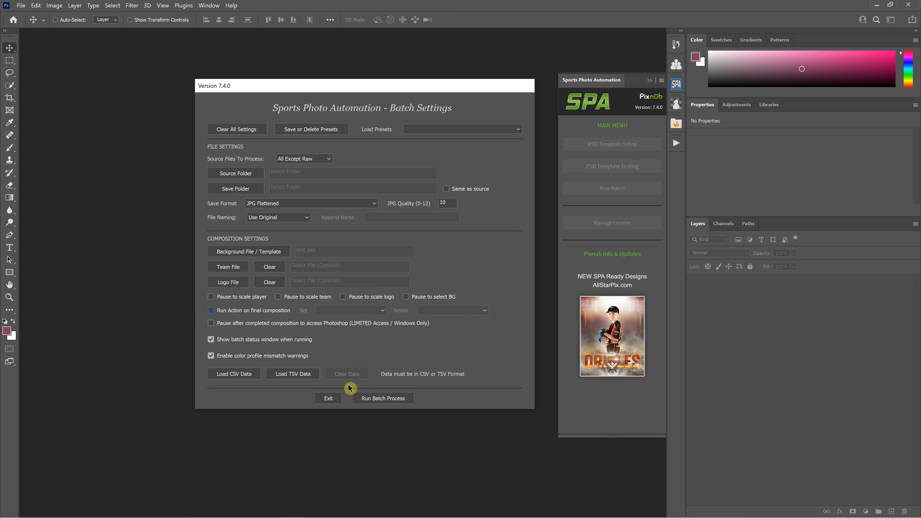
left_click(338, 399)
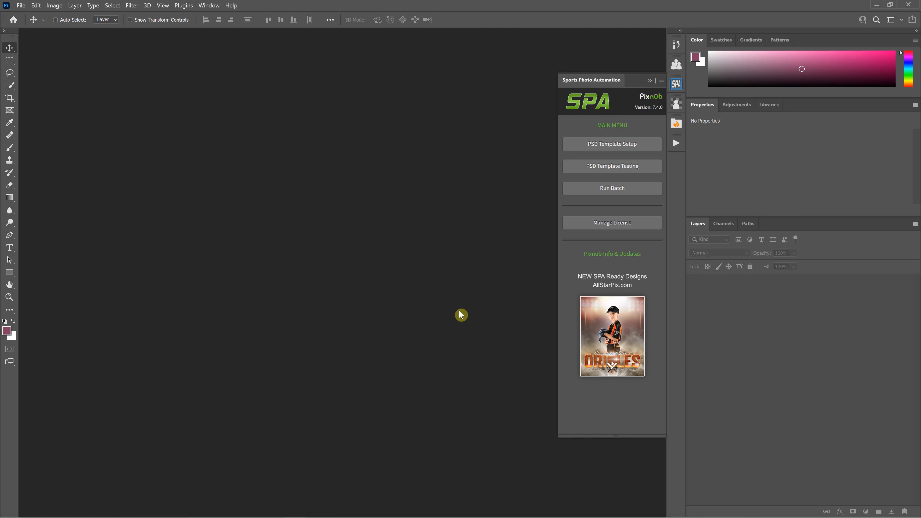